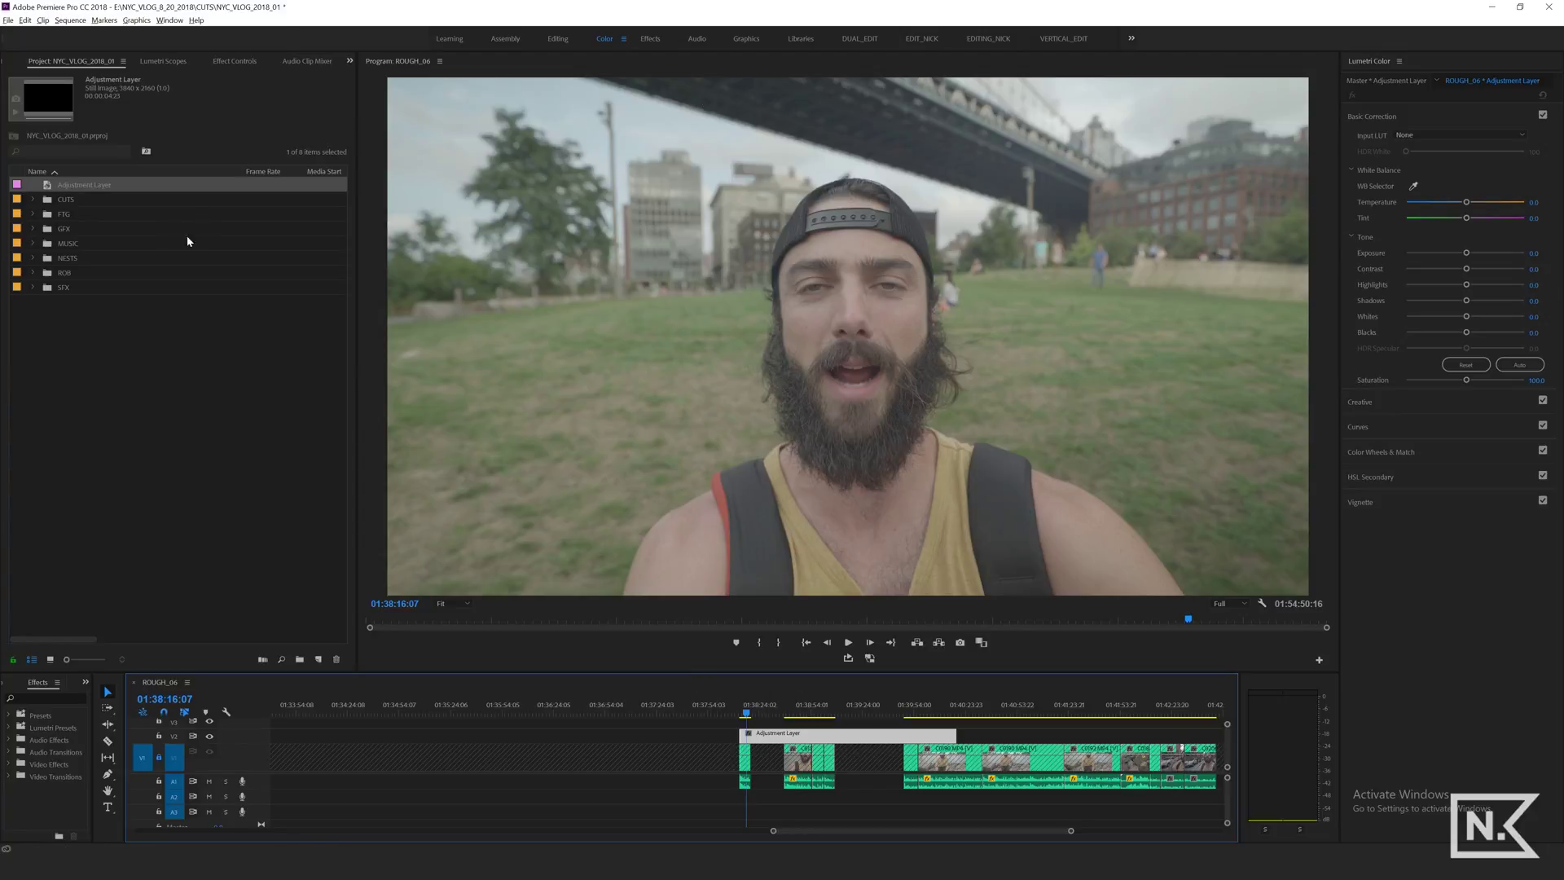
Show the Lumetri Scopes and check the waveform type options, leaving the type on Luma
left_click(163, 61)
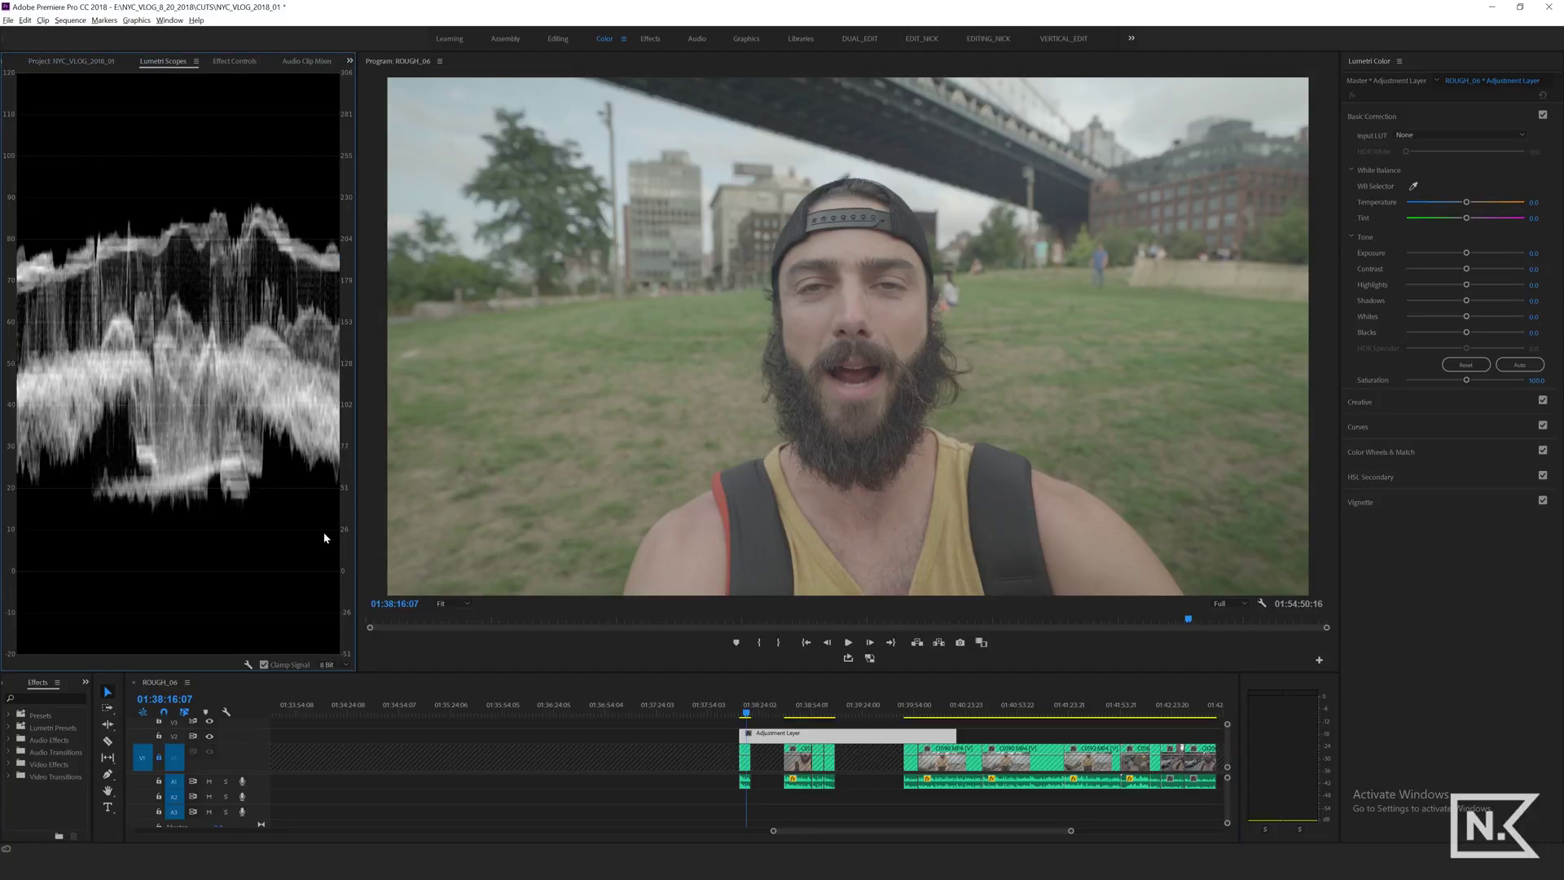
left_click(247, 664)
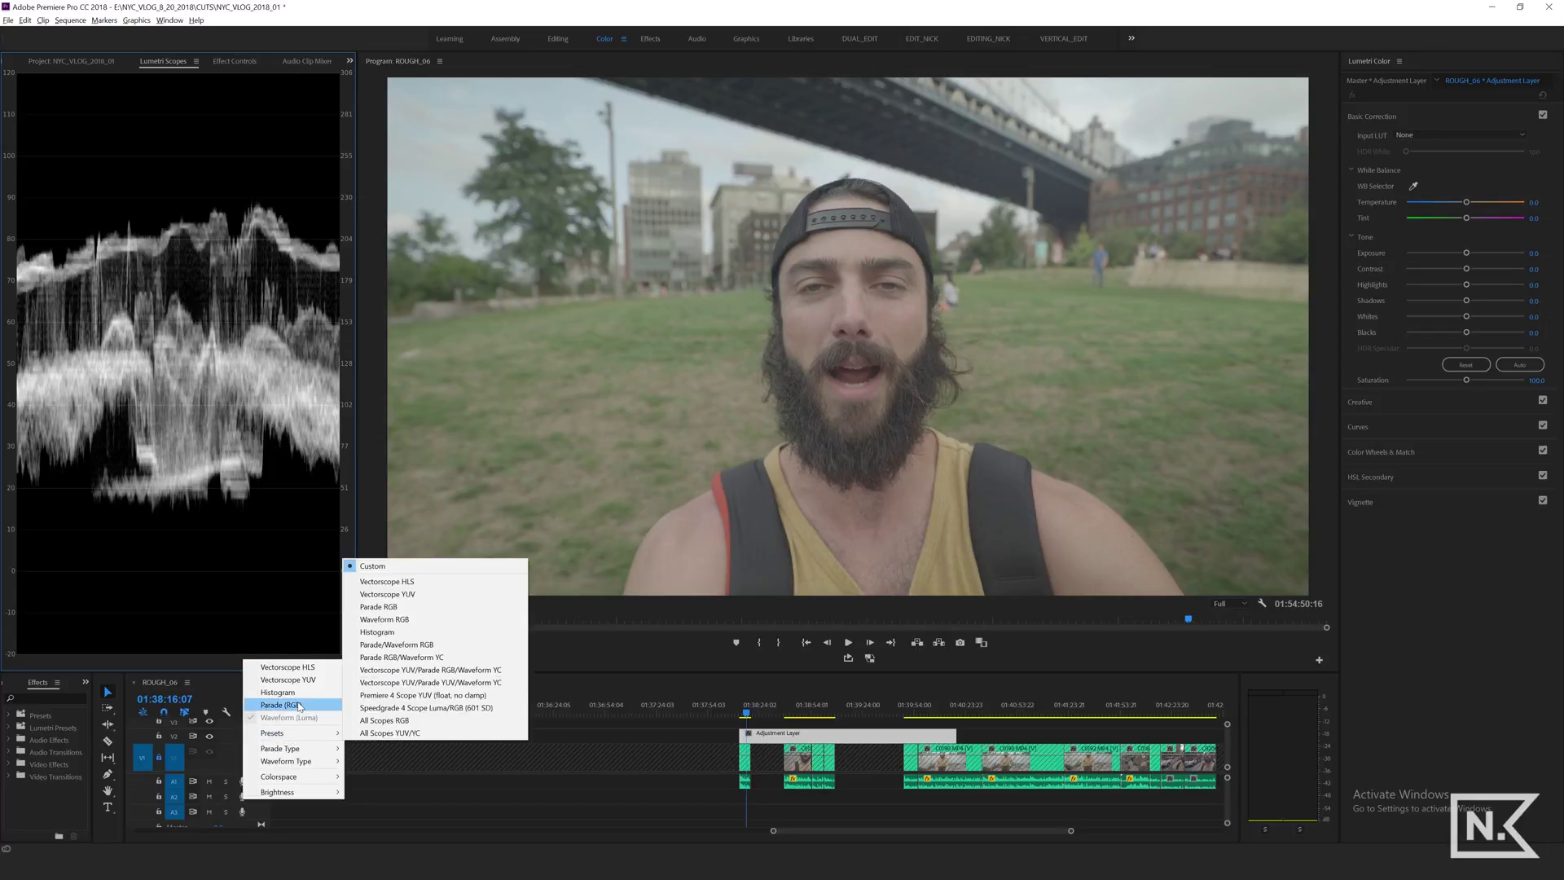
mouse_move(299, 762)
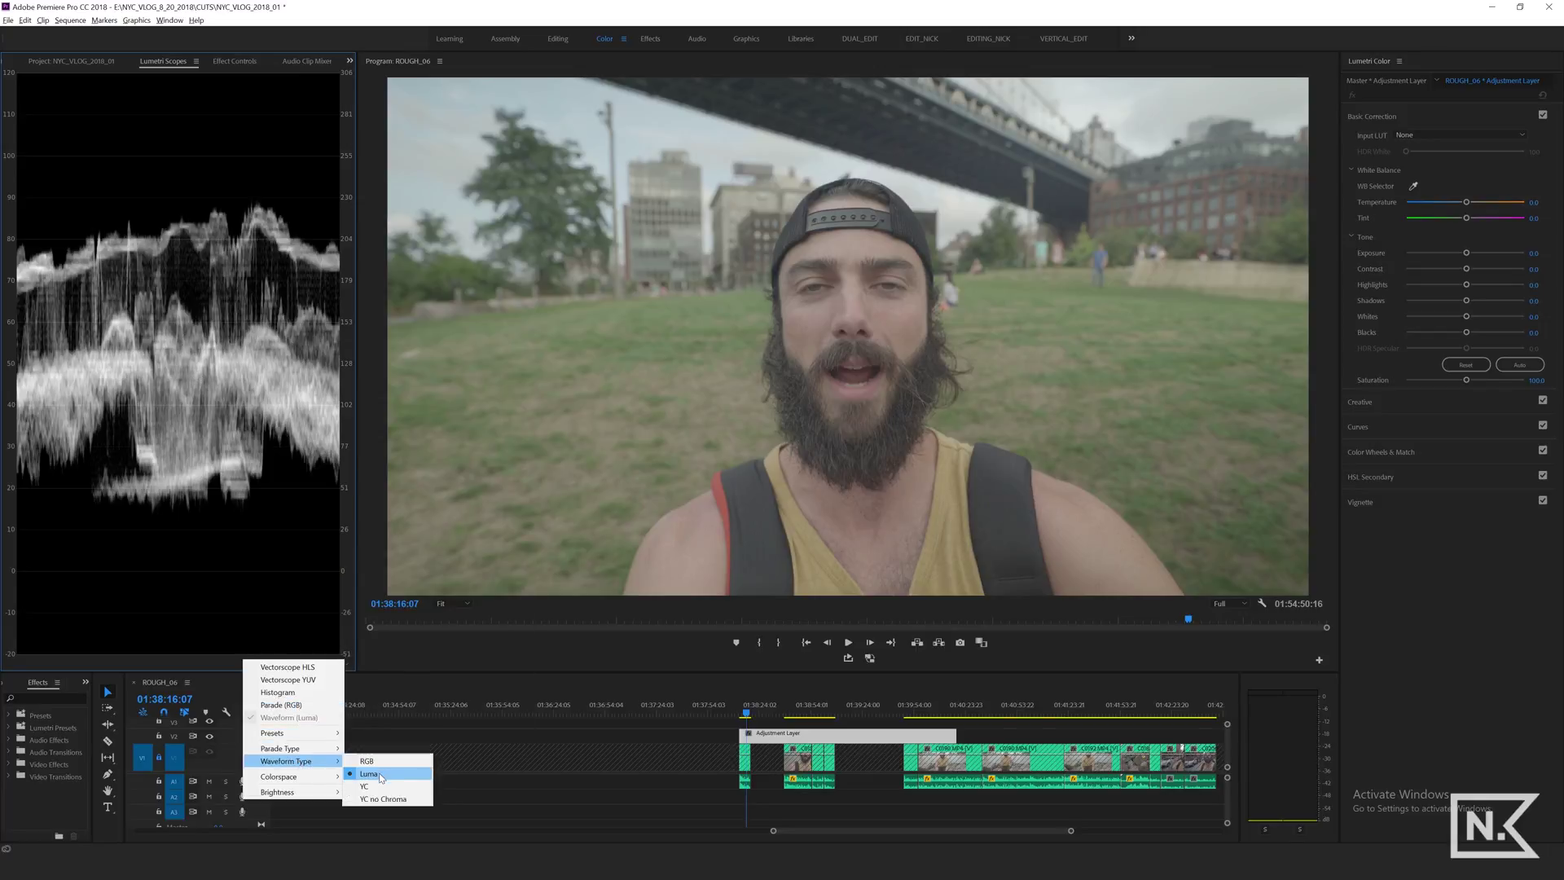
left_click(205, 532)
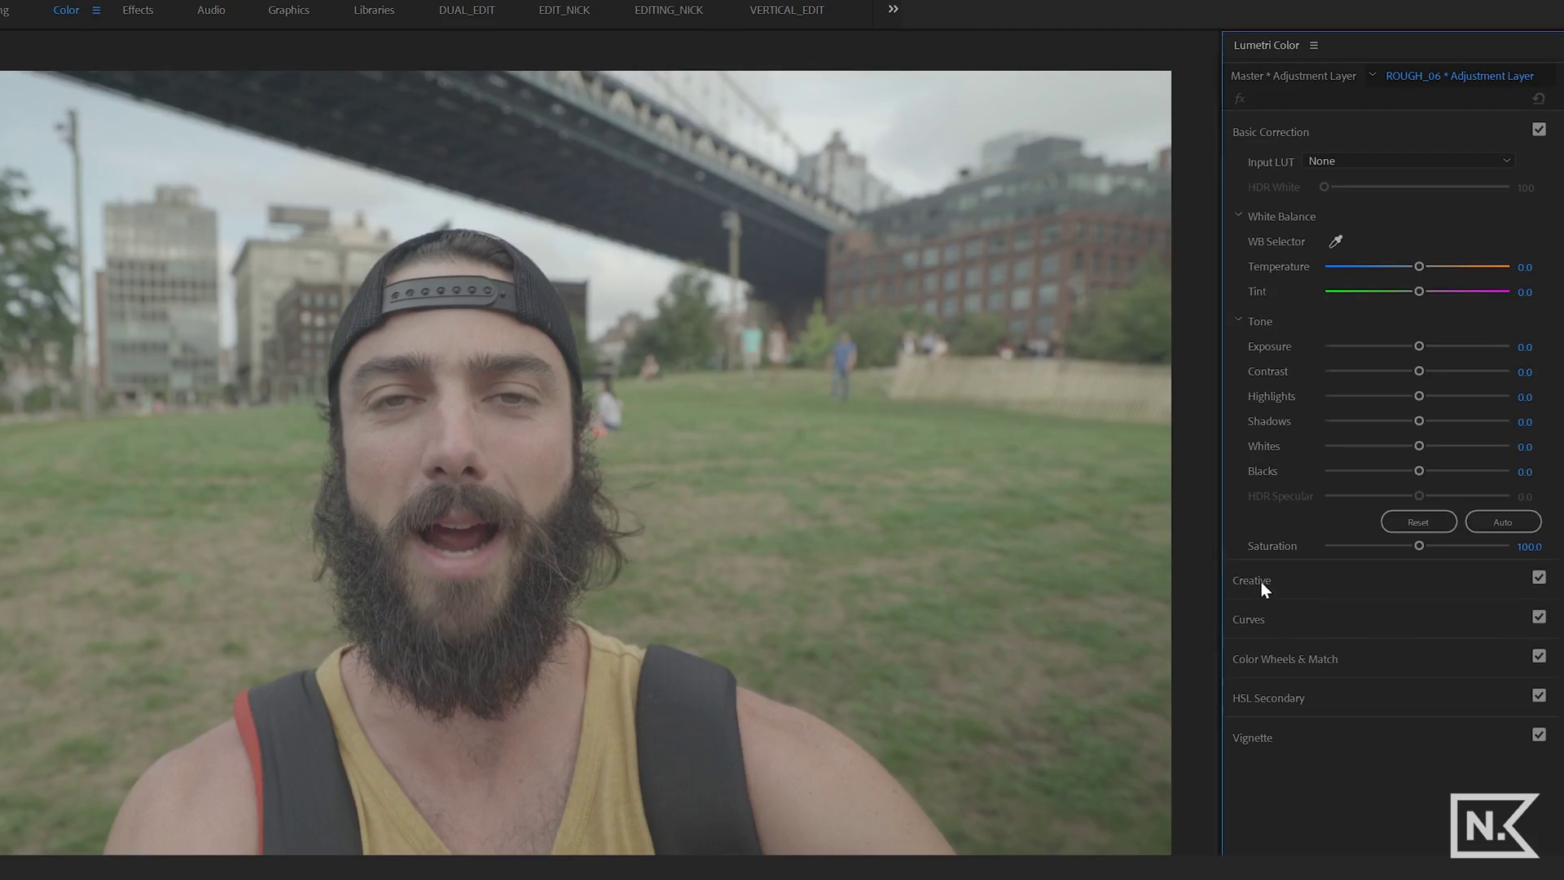
Apply CURVE_BOOST.cube from the LUT_PACK_1 folder as the adjustment layer's creative look
left_click(1366, 404)
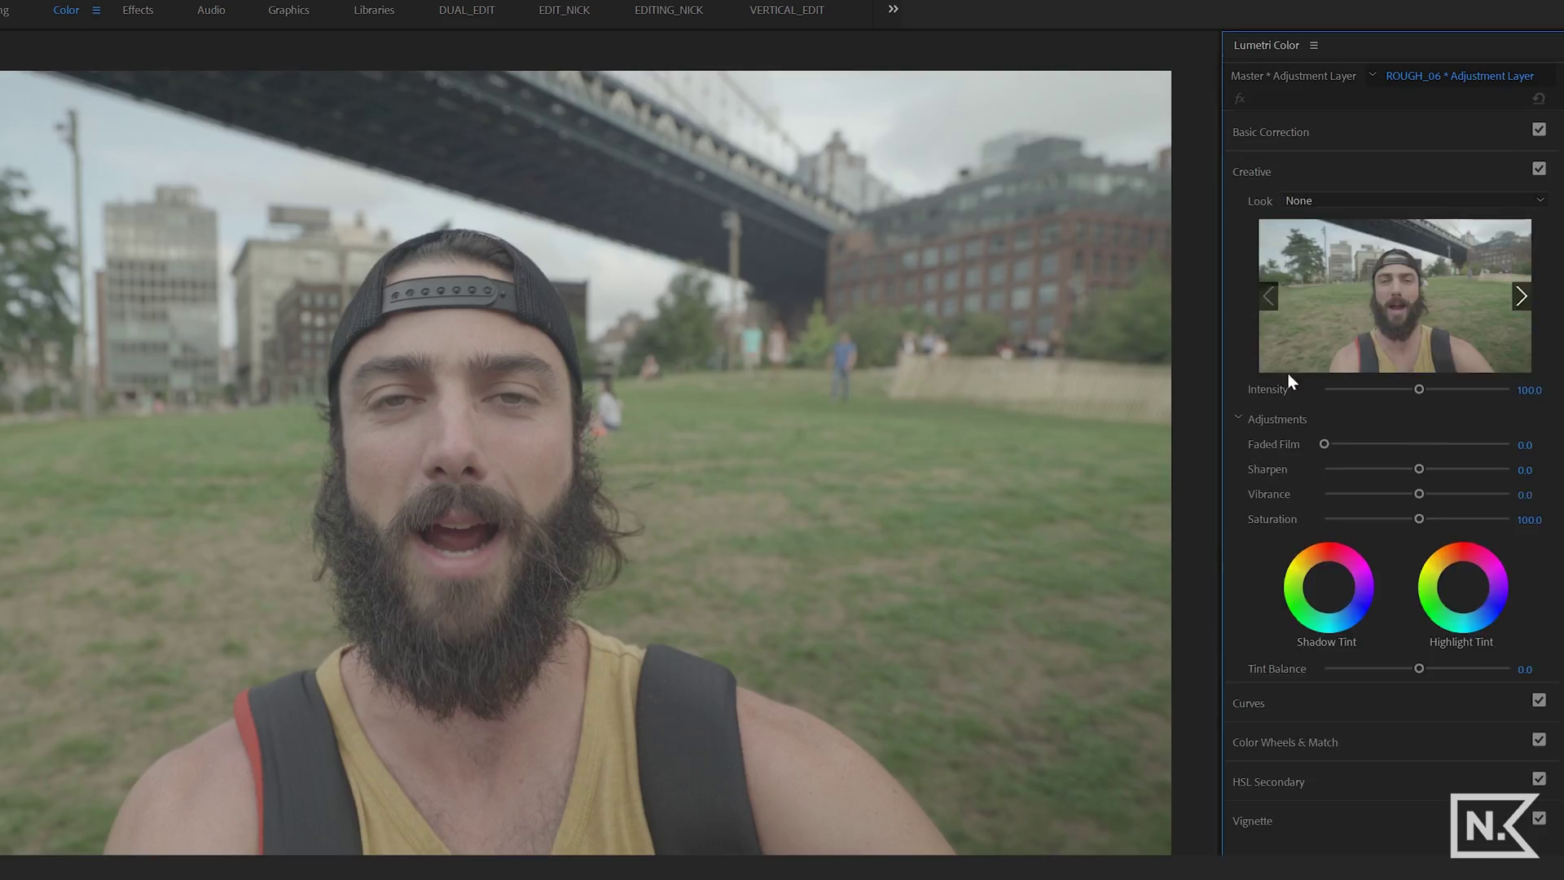
left_click(1319, 202)
left_click(1303, 259)
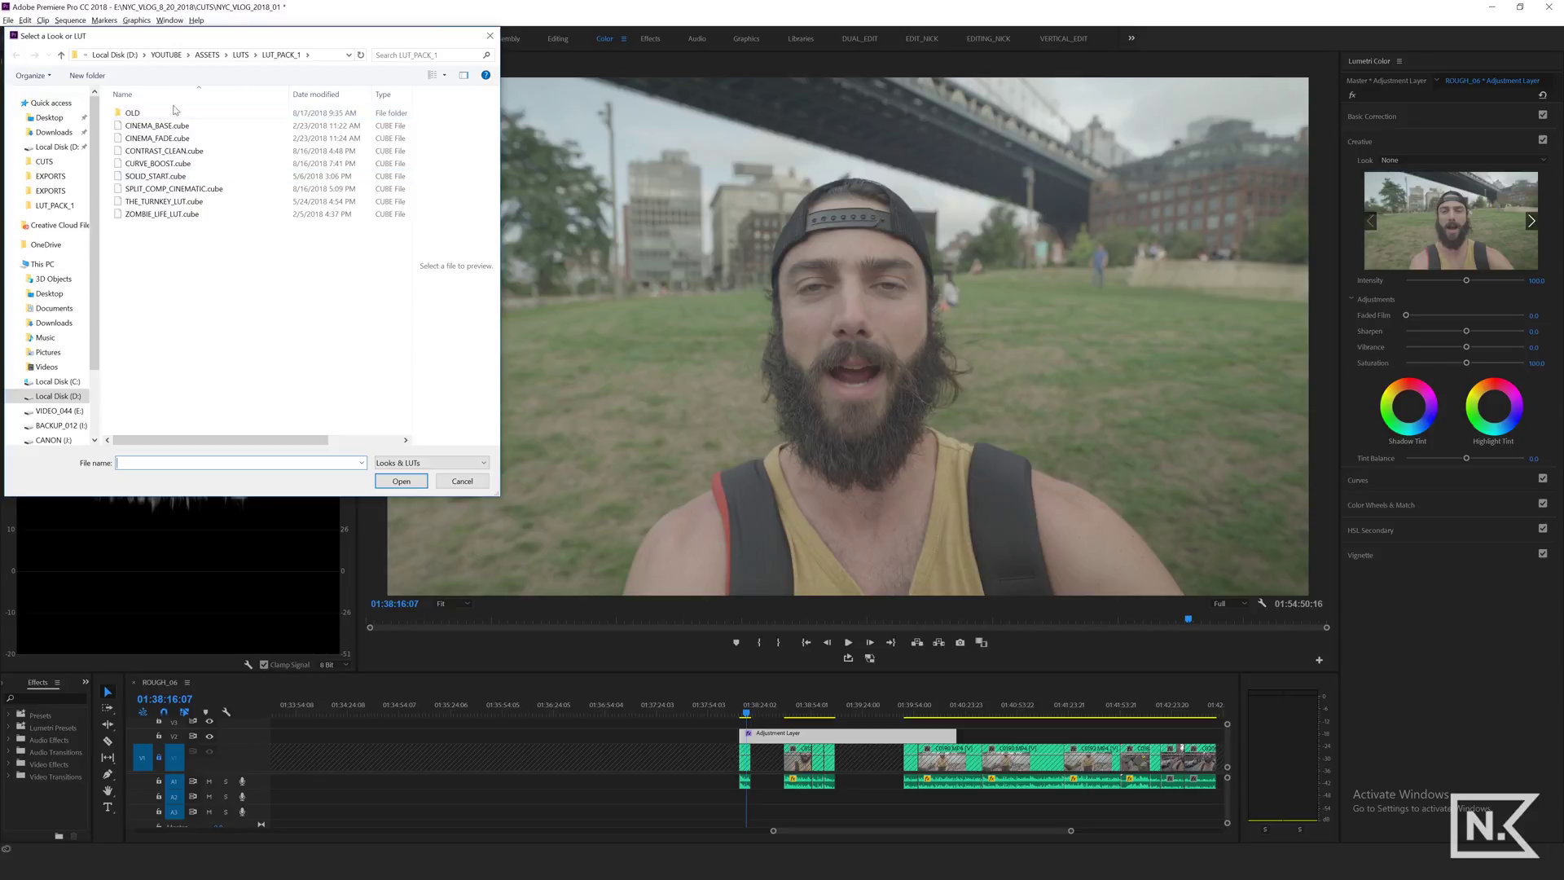
left_click(161, 164)
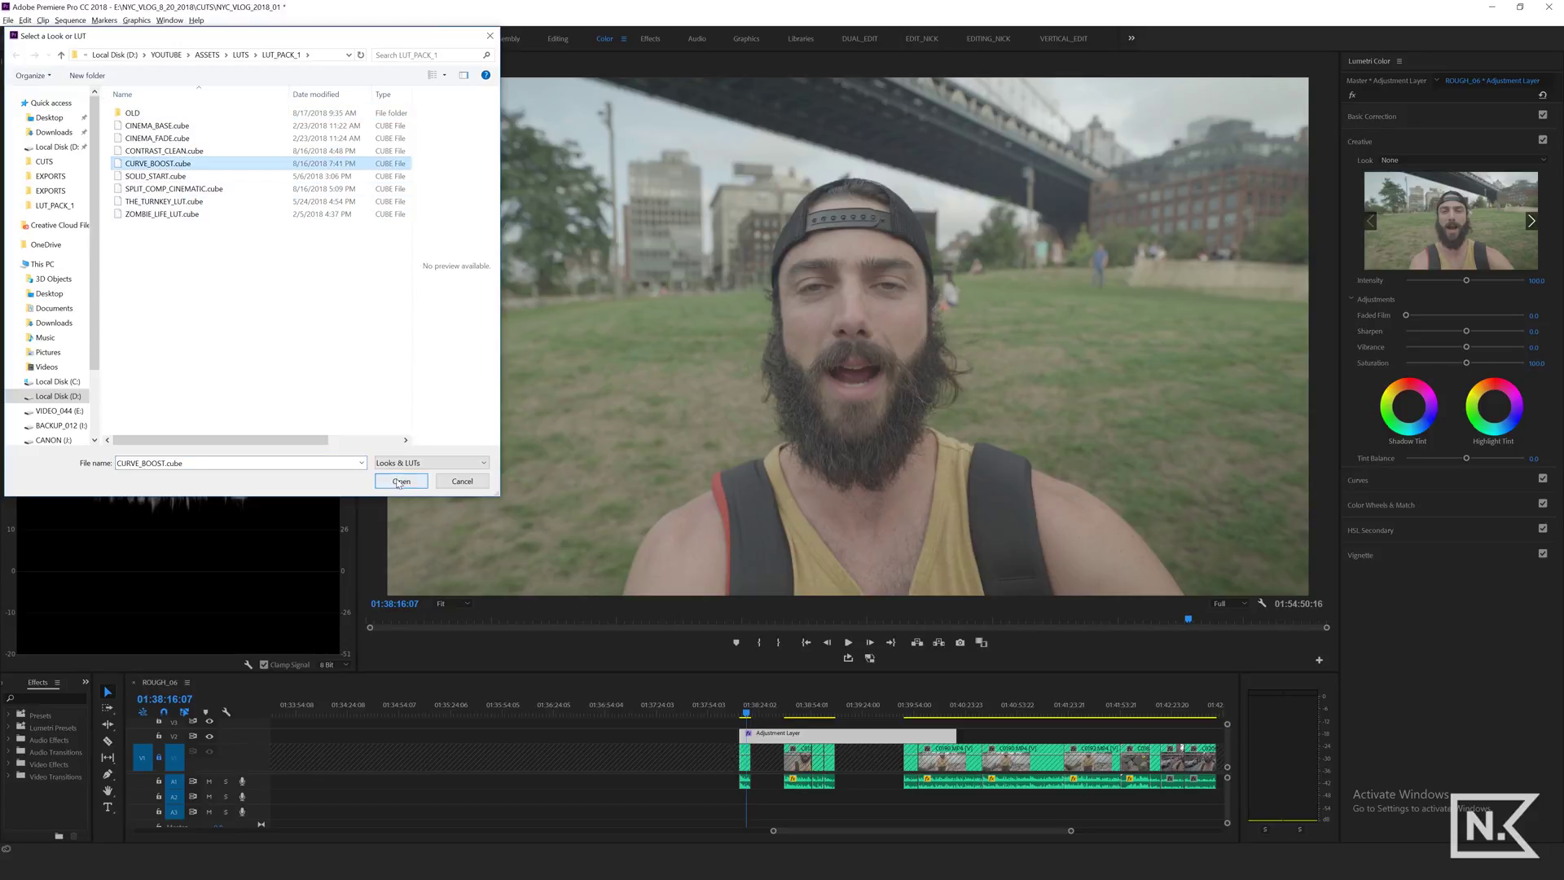
left_click(400, 481)
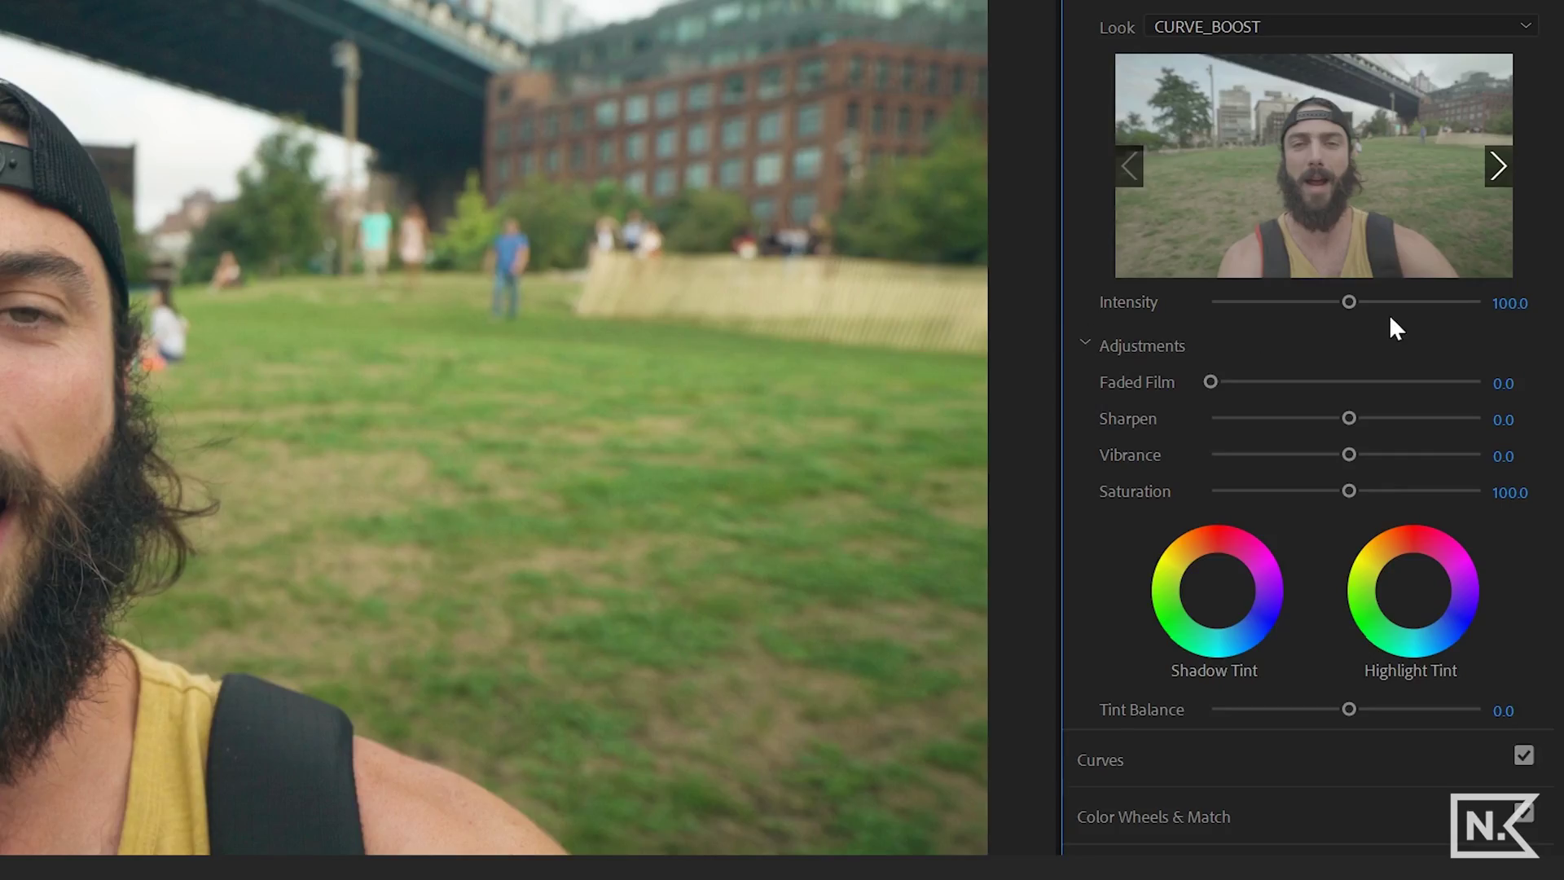
Try the look's intensity at its minimum and maximum, and restore it to 100
left_click_drag(1349, 301, 1107, 309)
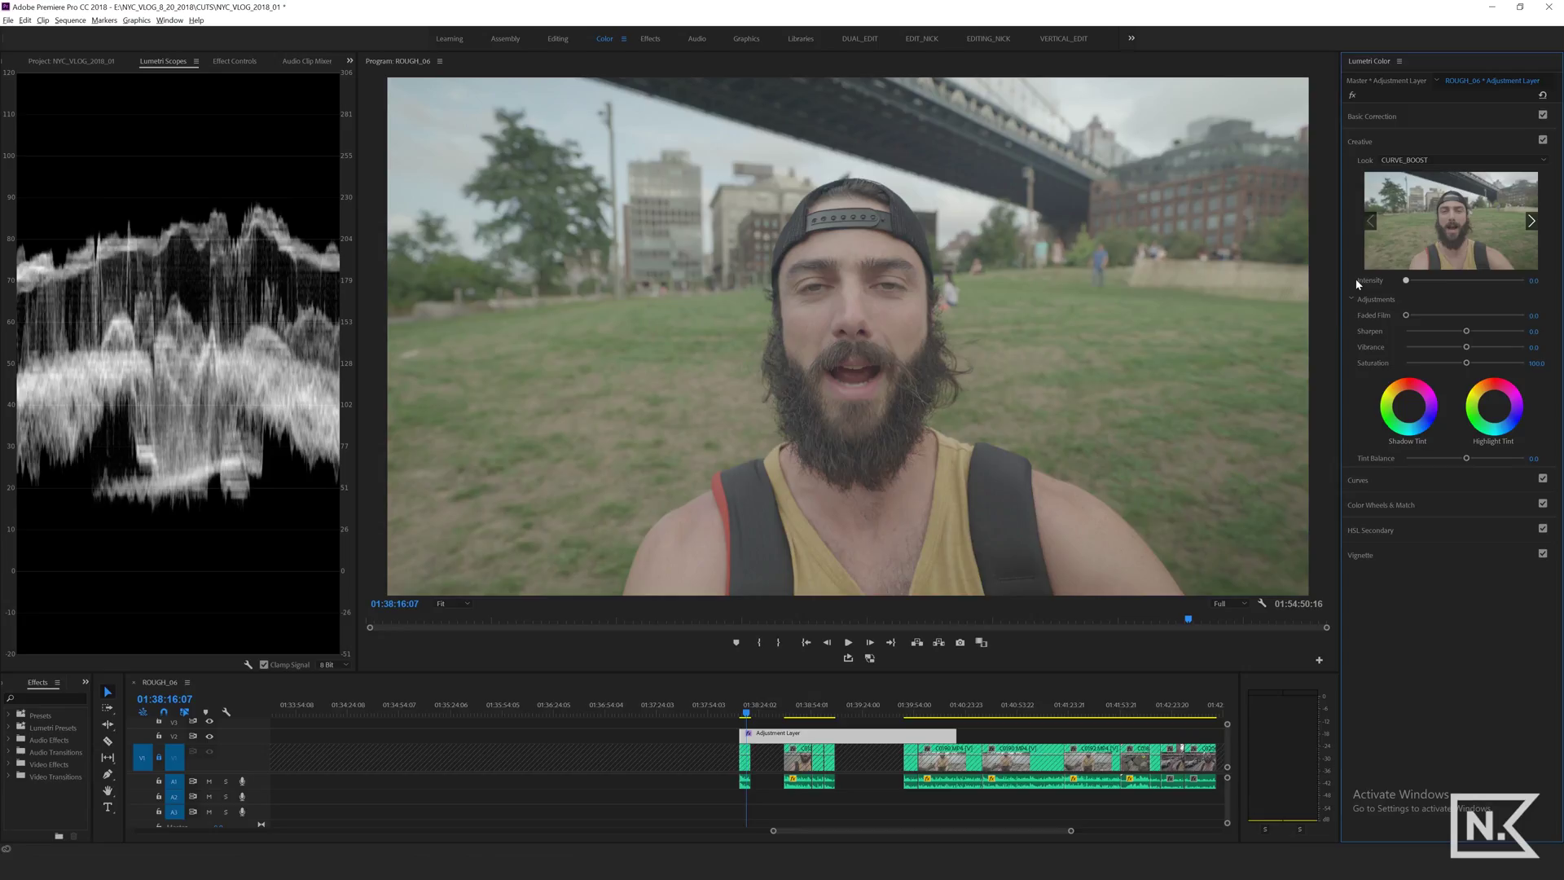
left_click_drag(1411, 280, 1524, 280)
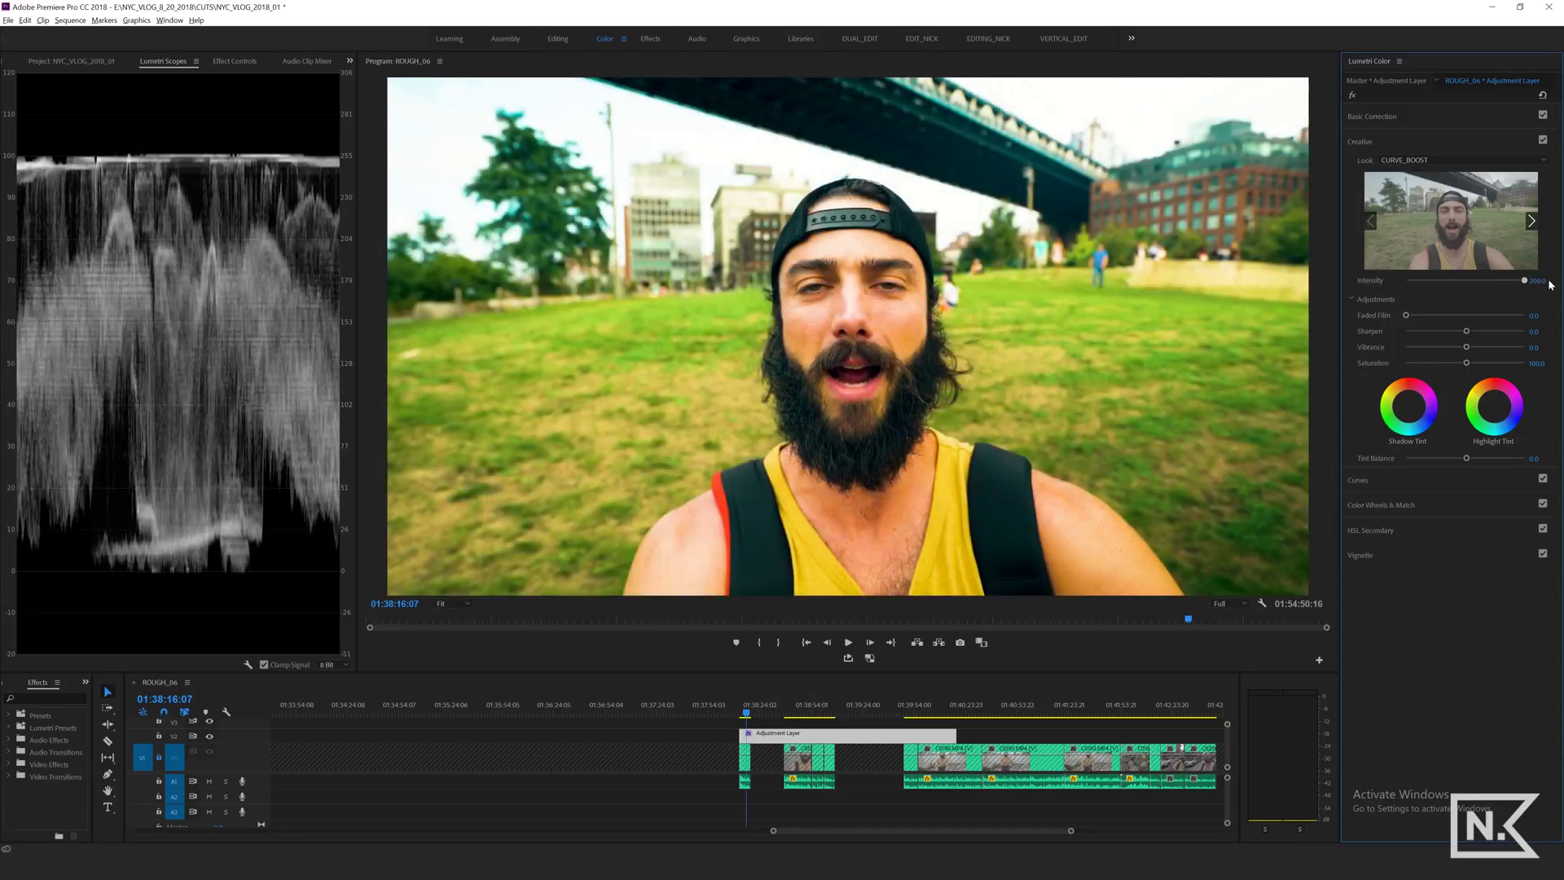
left_click(1538, 280)
type("100")
key("Return")
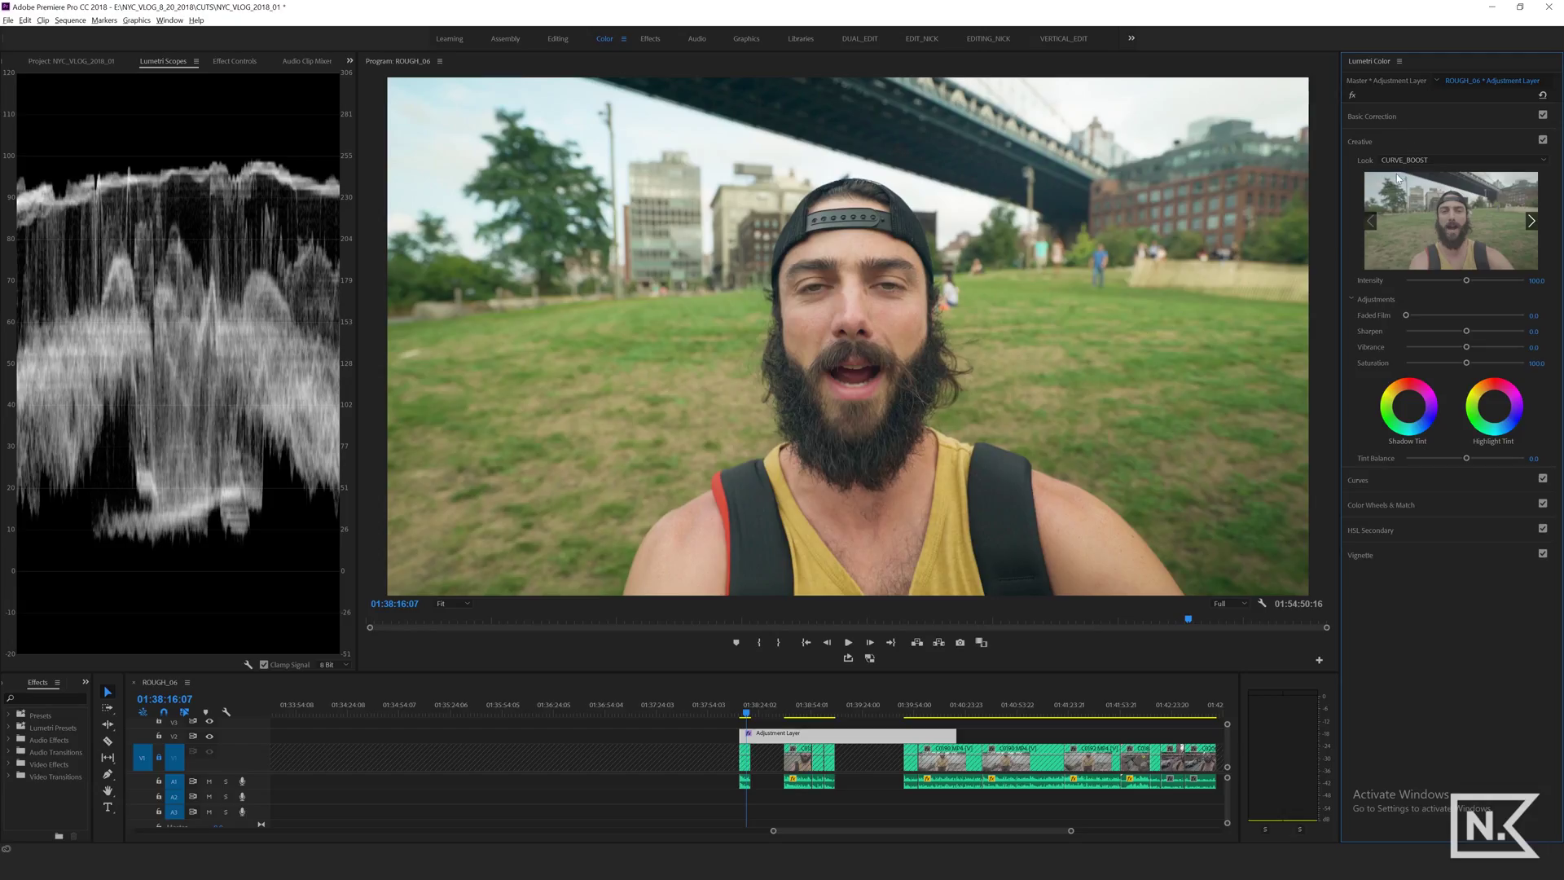
Lower the adjustment layer's exposure to -0.1 and its blacks to about -33 in the basic correction
left_click(1375, 116)
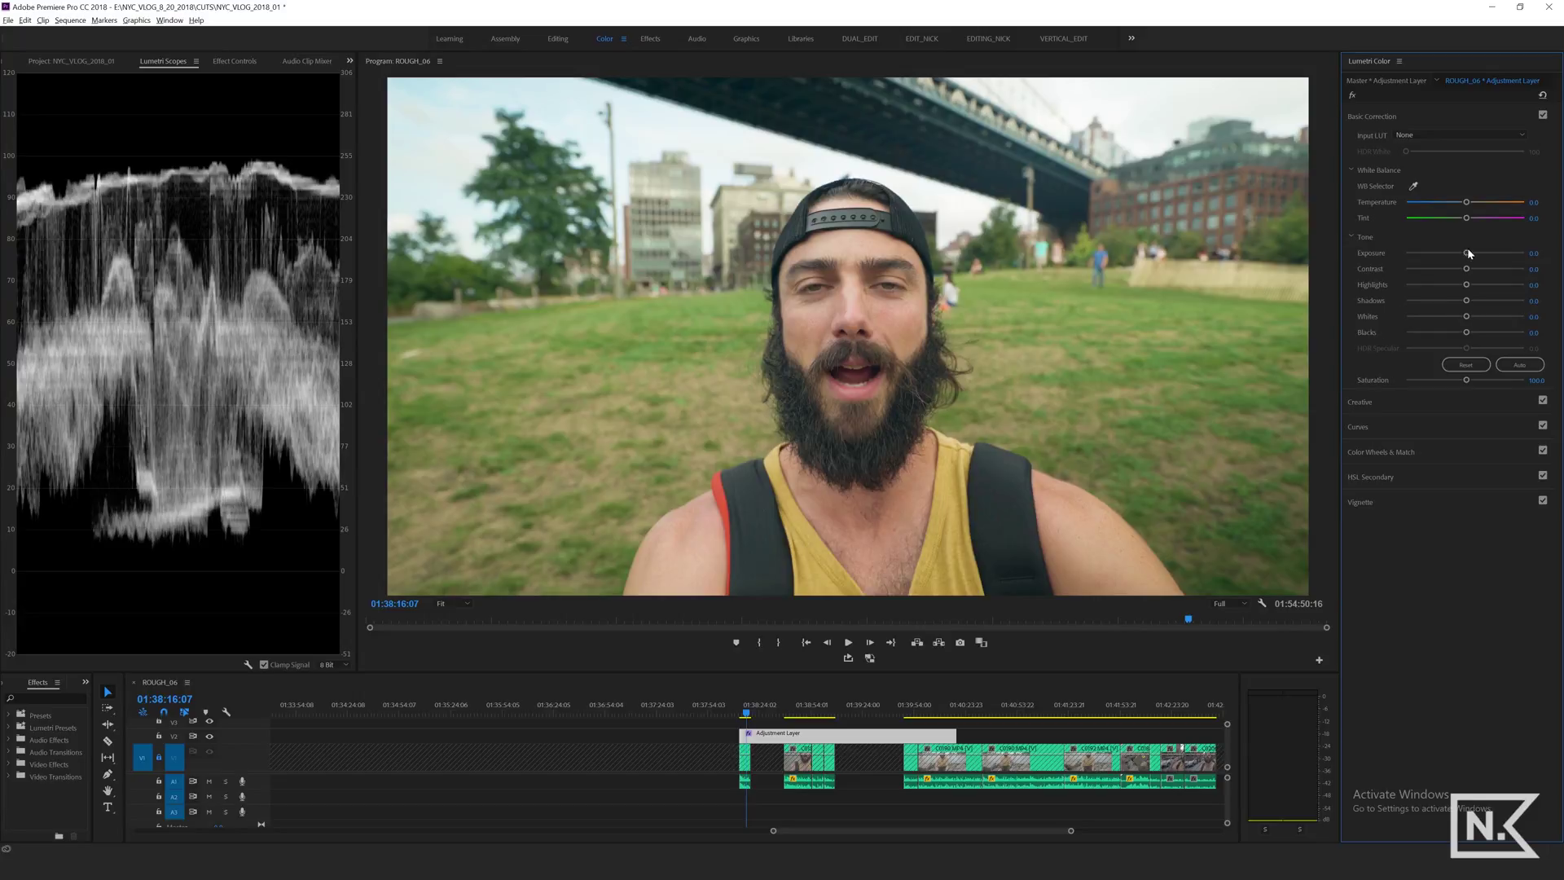
left_click_drag(1466, 255, 1464, 255)
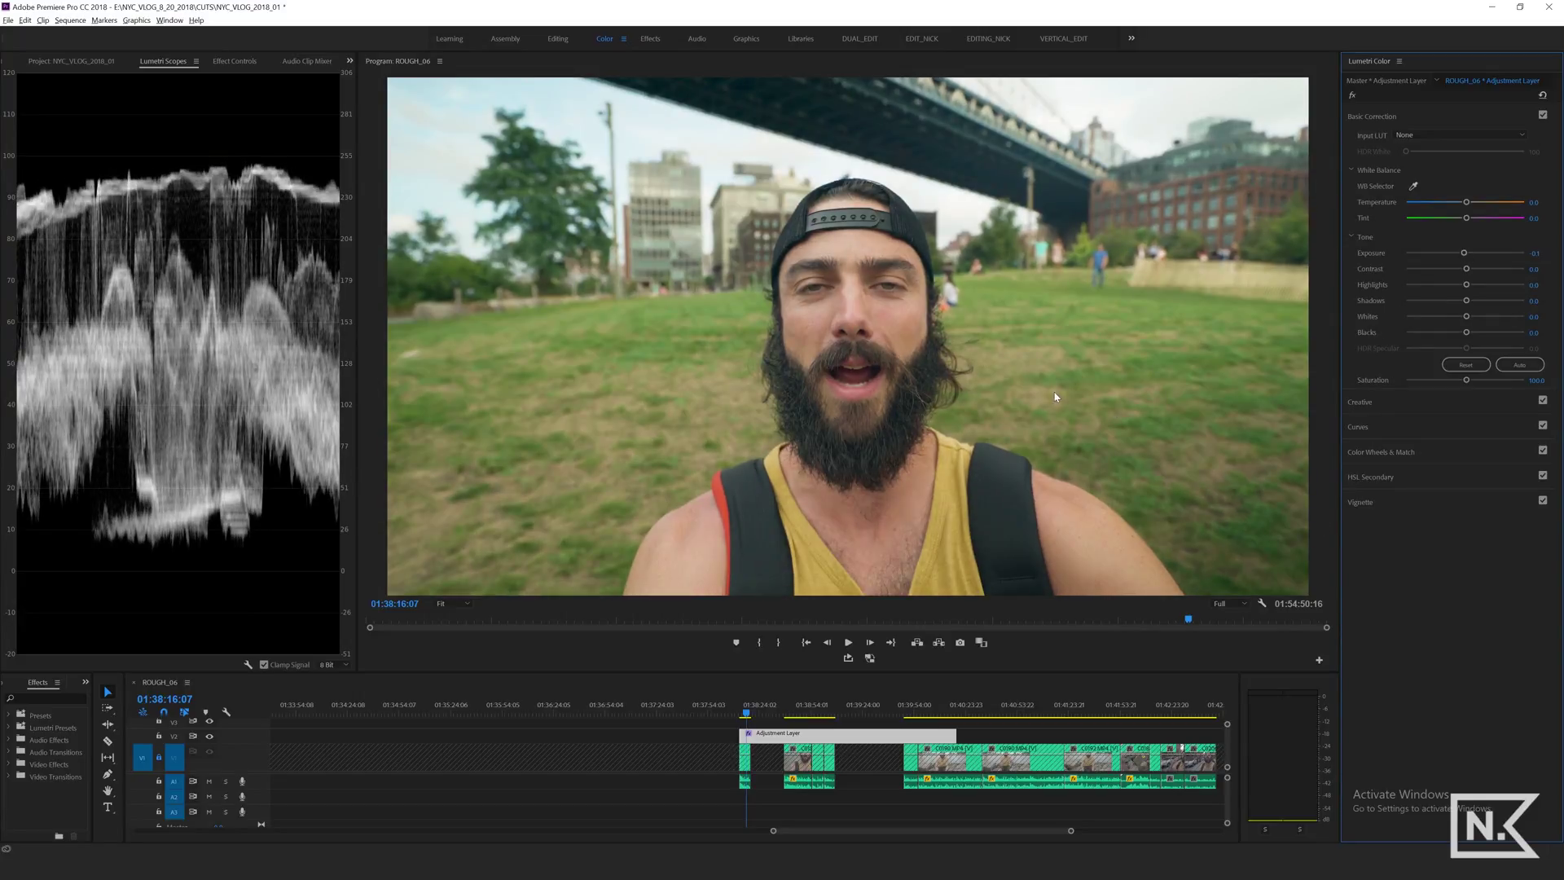
left_click(1379, 453)
left_click_drag(1359, 372, 1358, 367)
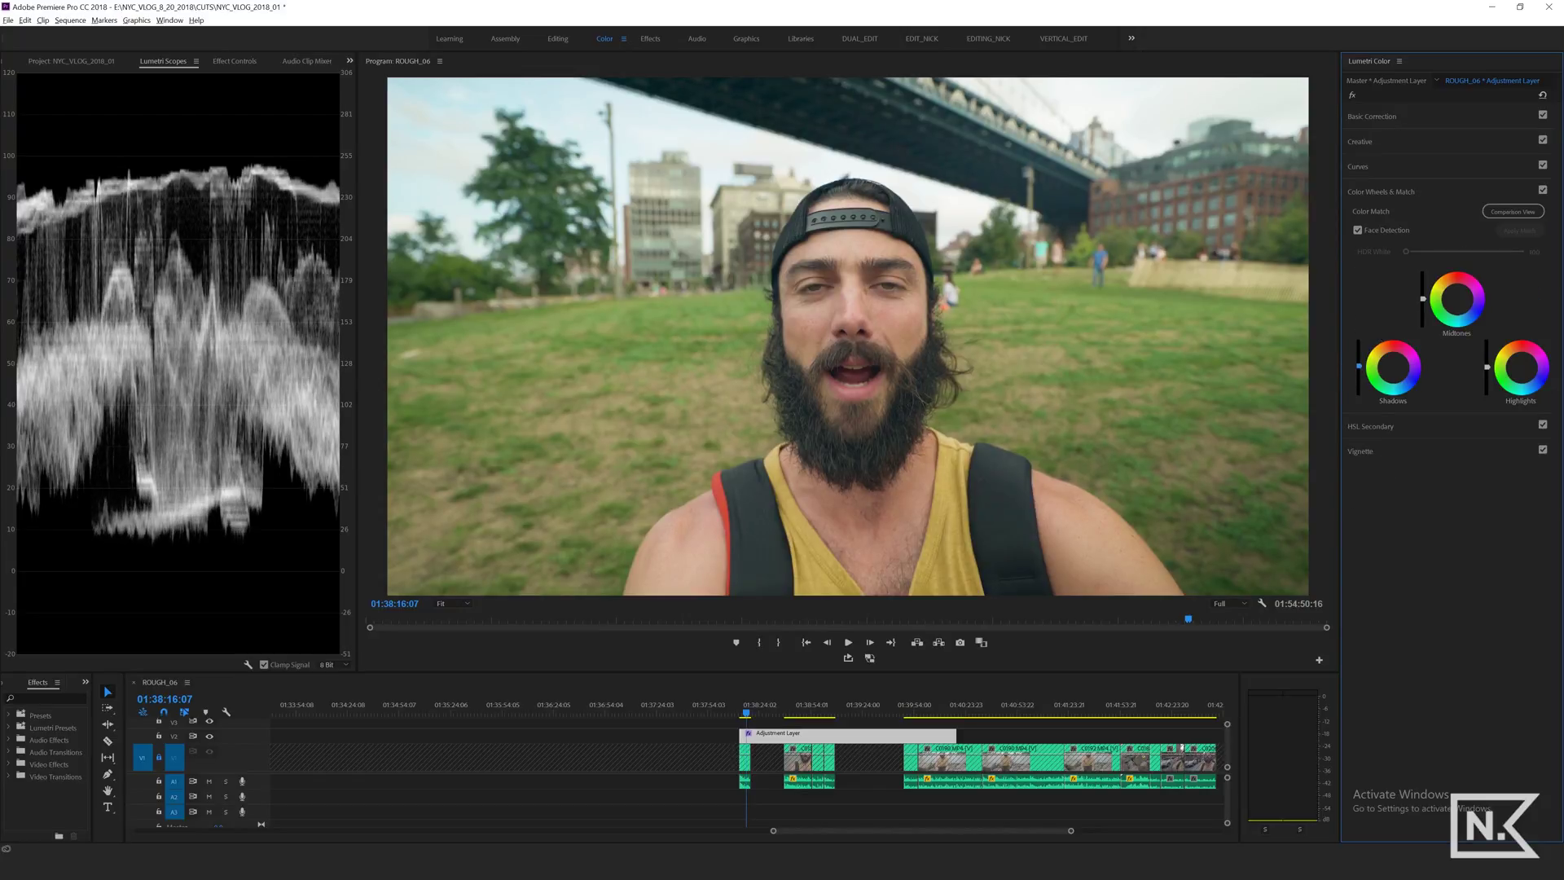
left_click(1380, 118)
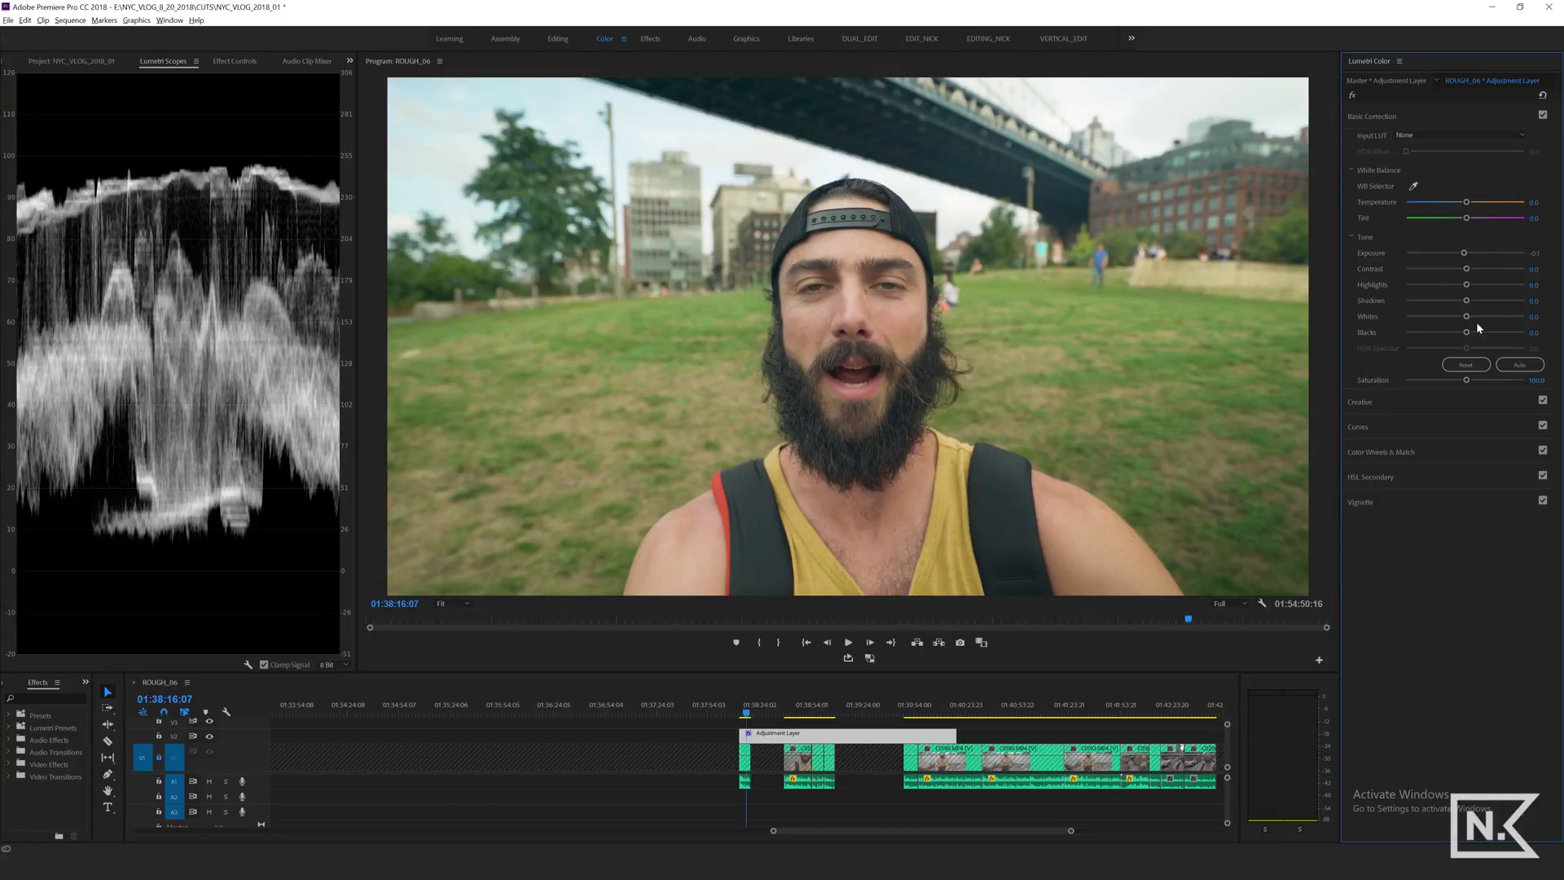
left_click_drag(1467, 334, 1446, 330)
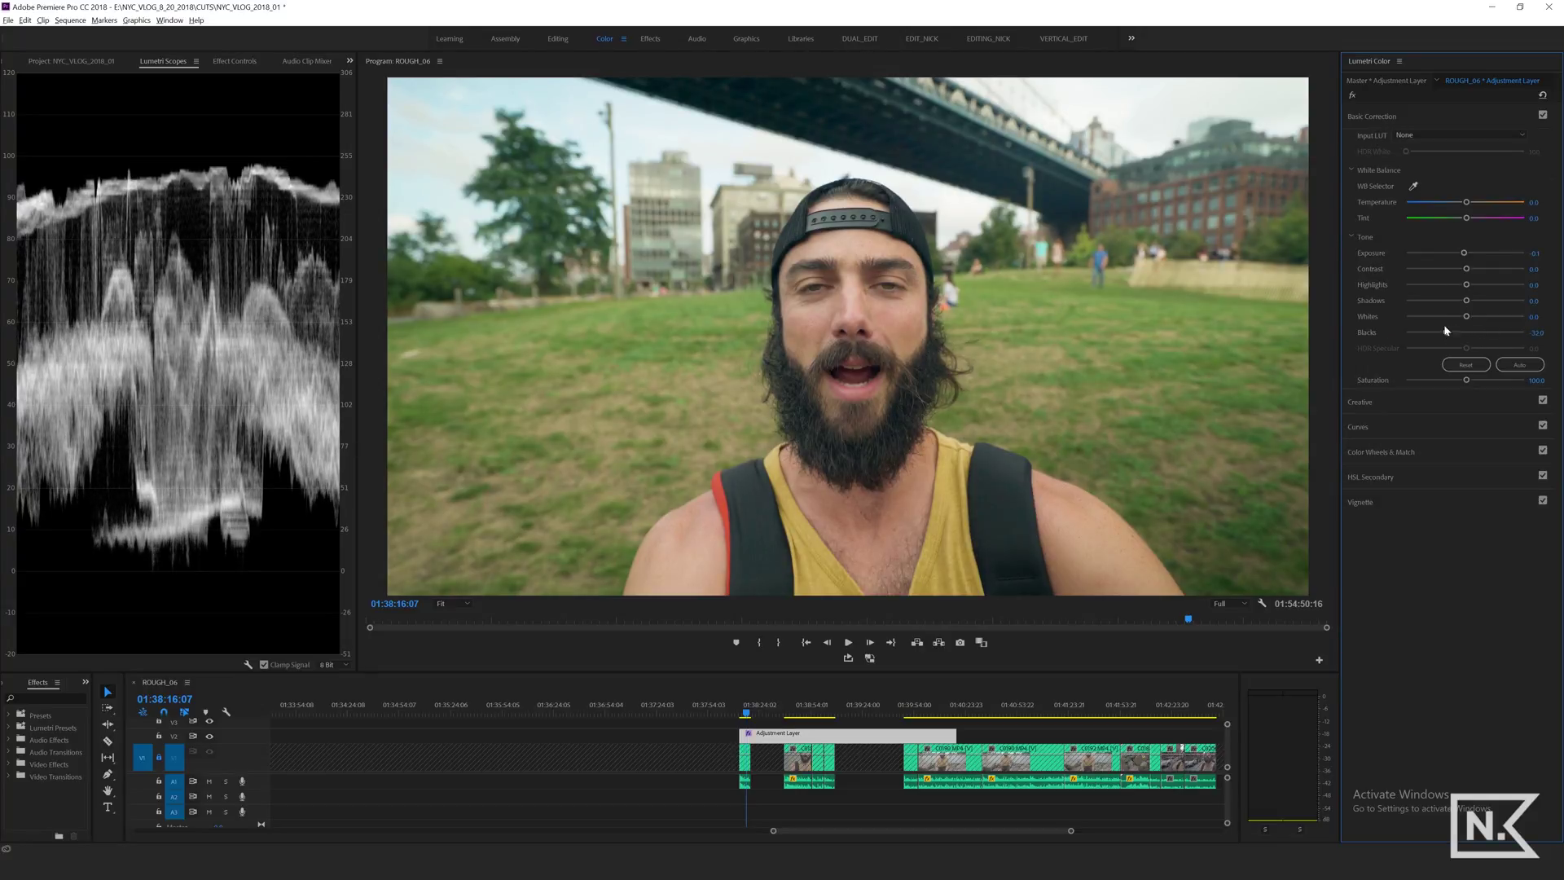
Try a slight temperature shift, reset it to 0.0, and look at the curves settings
left_click_drag(1468, 205, 1464, 203)
double_click(1464, 203)
left_click(1376, 427)
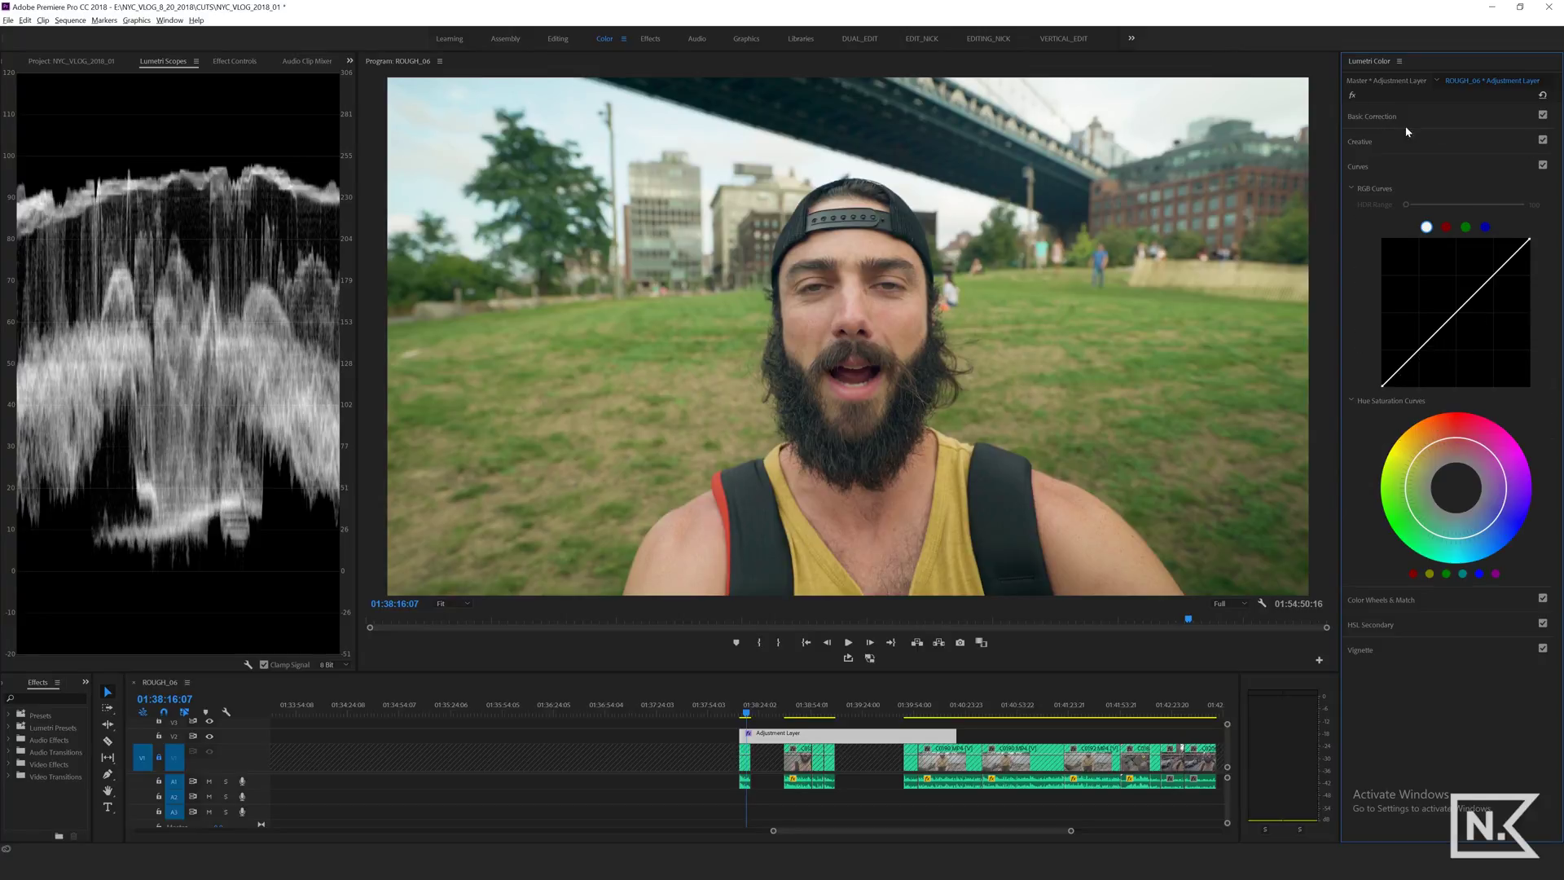
left_click(1385, 117)
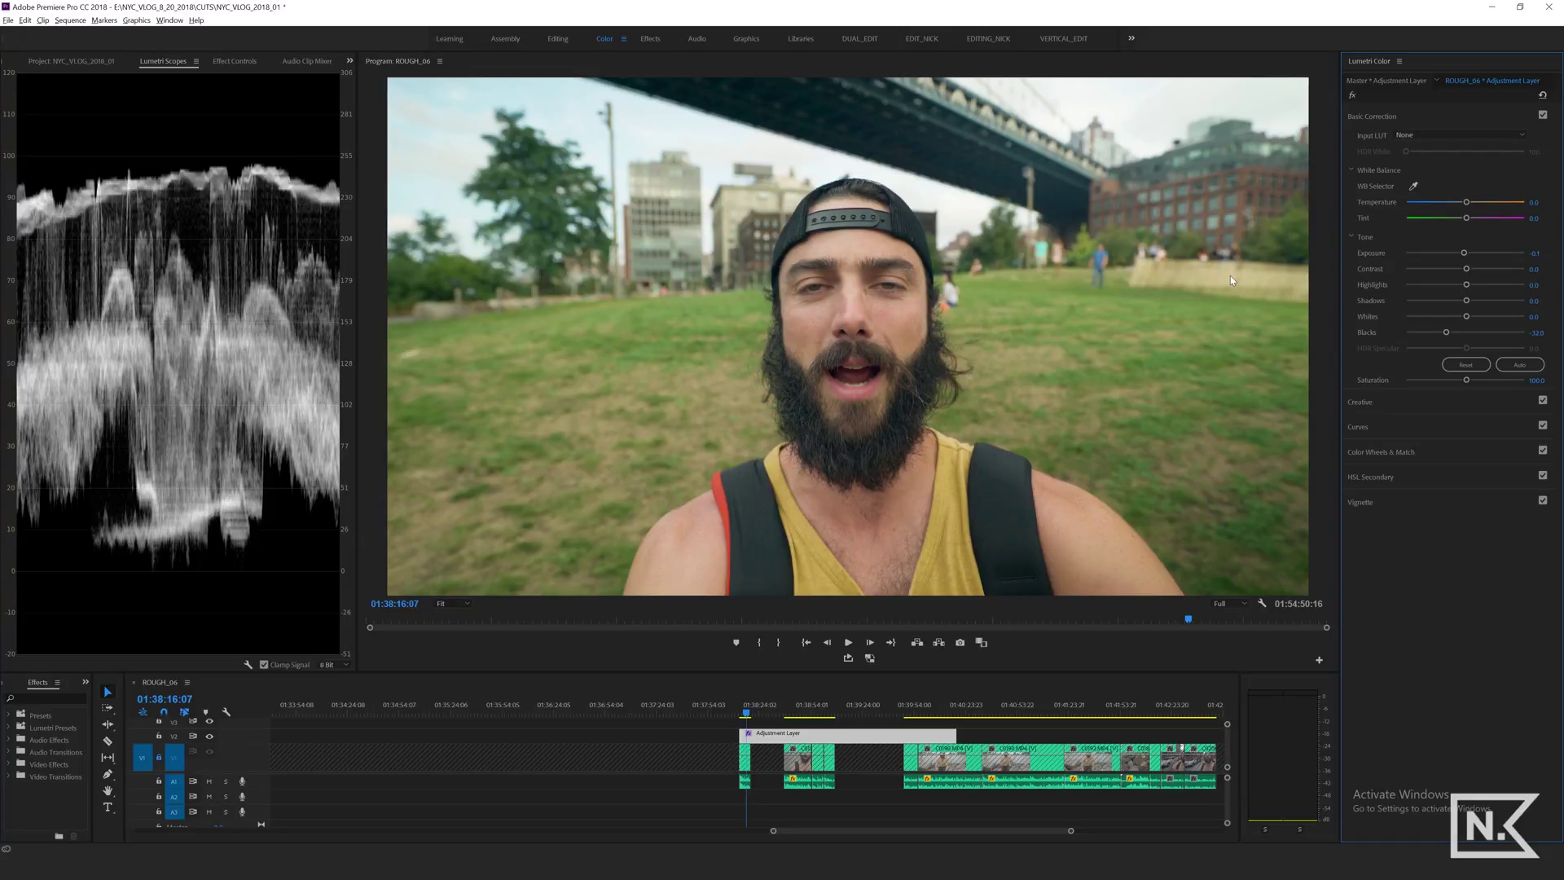
Compare the image before and after grading by toggling the Lumetri effect off and on
left_click(1351, 96)
left_click(1352, 96)
left_click(1352, 97)
left_click(1352, 97)
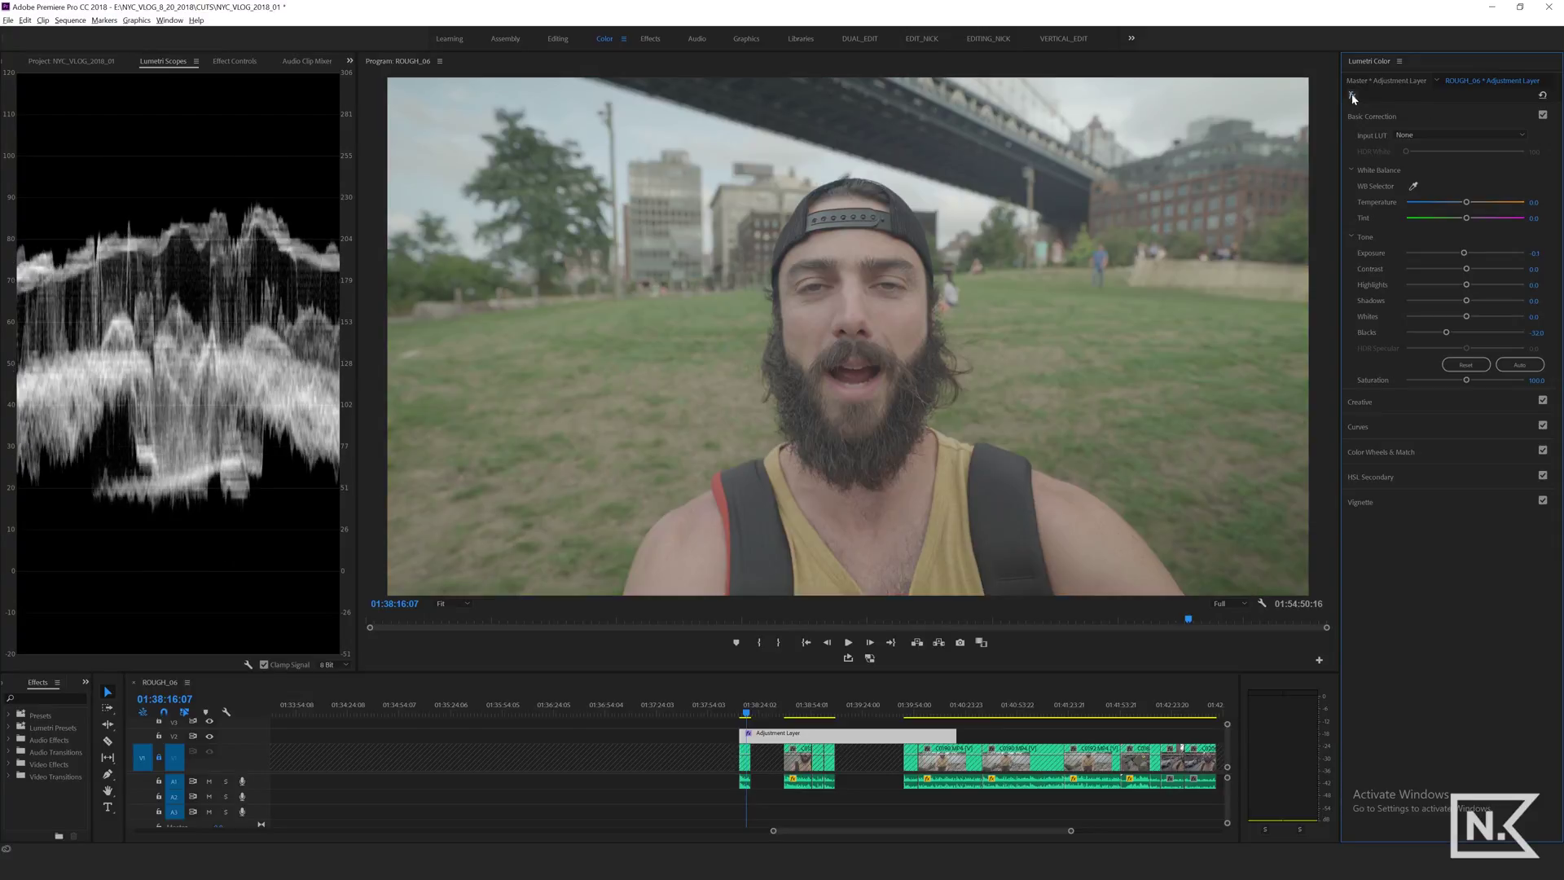
left_click(1352, 96)
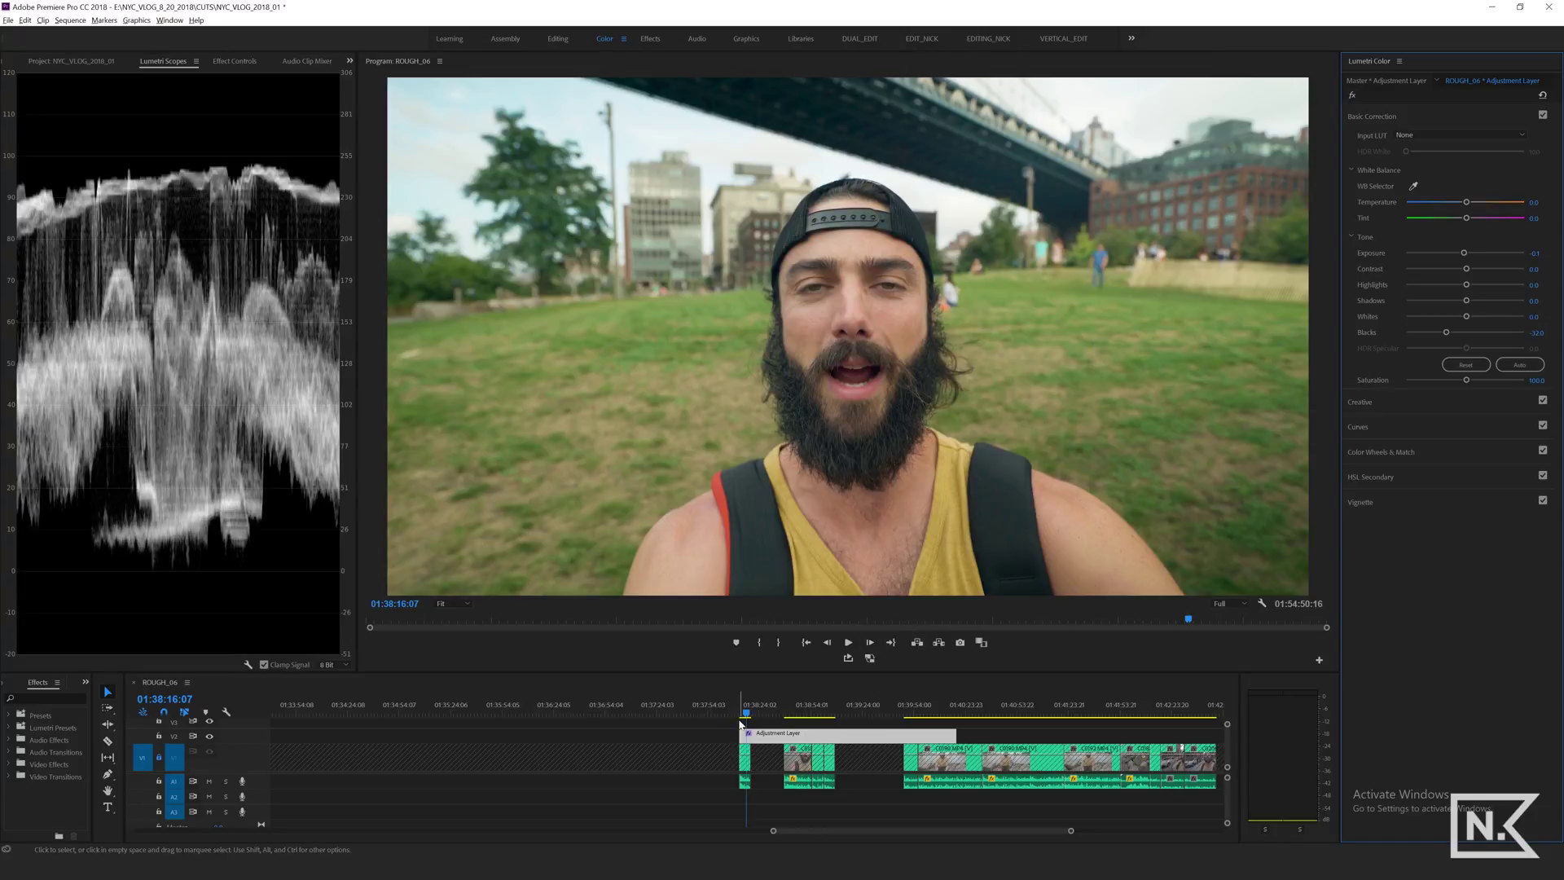
Extend the adjustment layer over the following clips in the timeline and check the grade on the two street shots
left_click_drag(955, 732, 1095, 730)
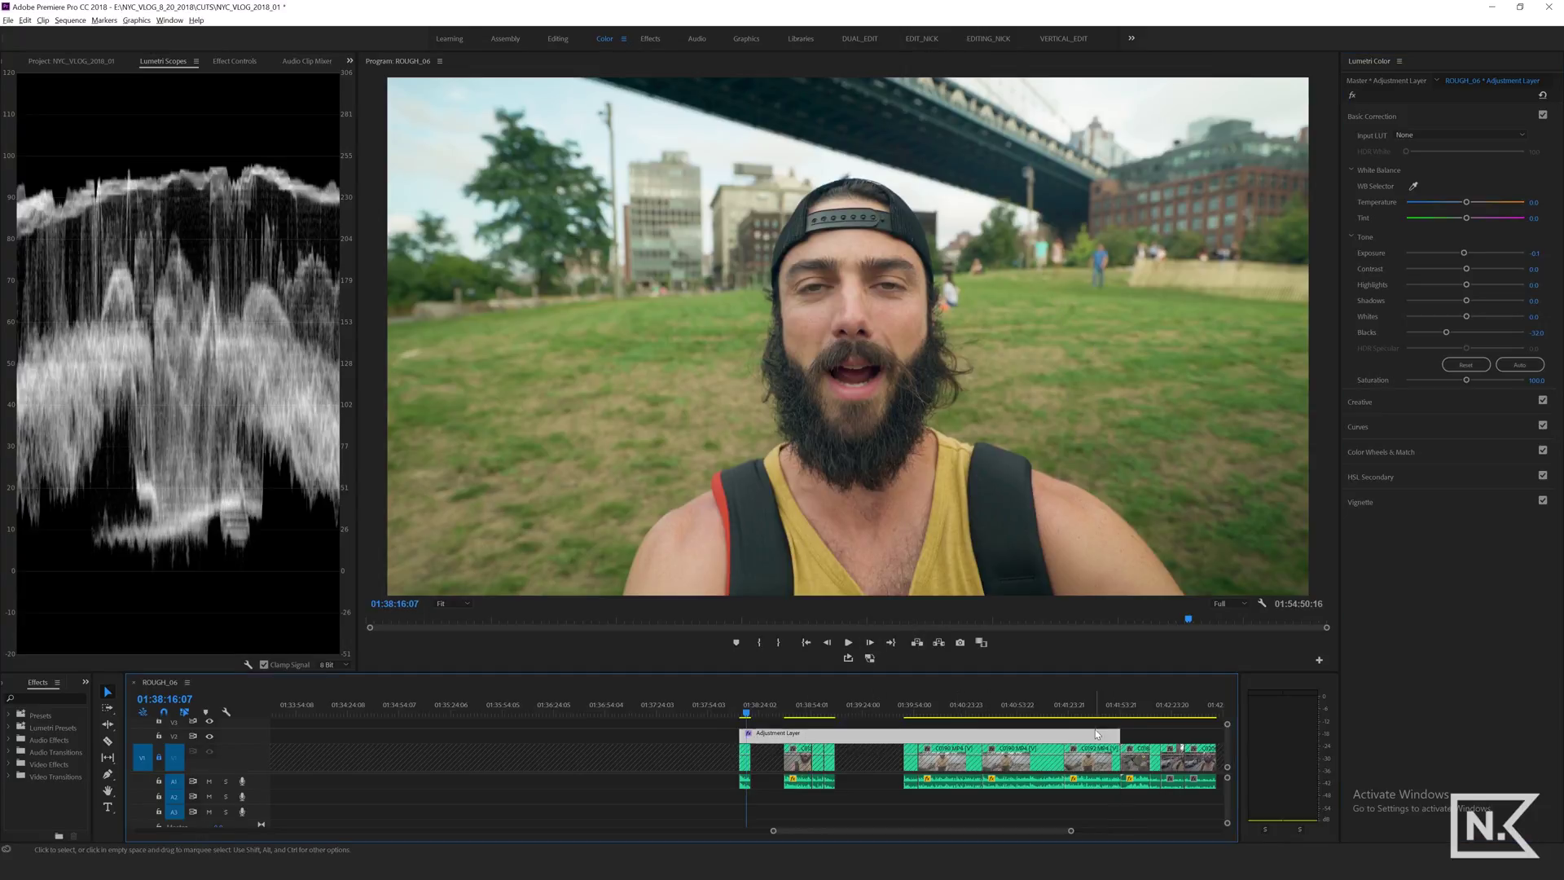
left_click(799, 710)
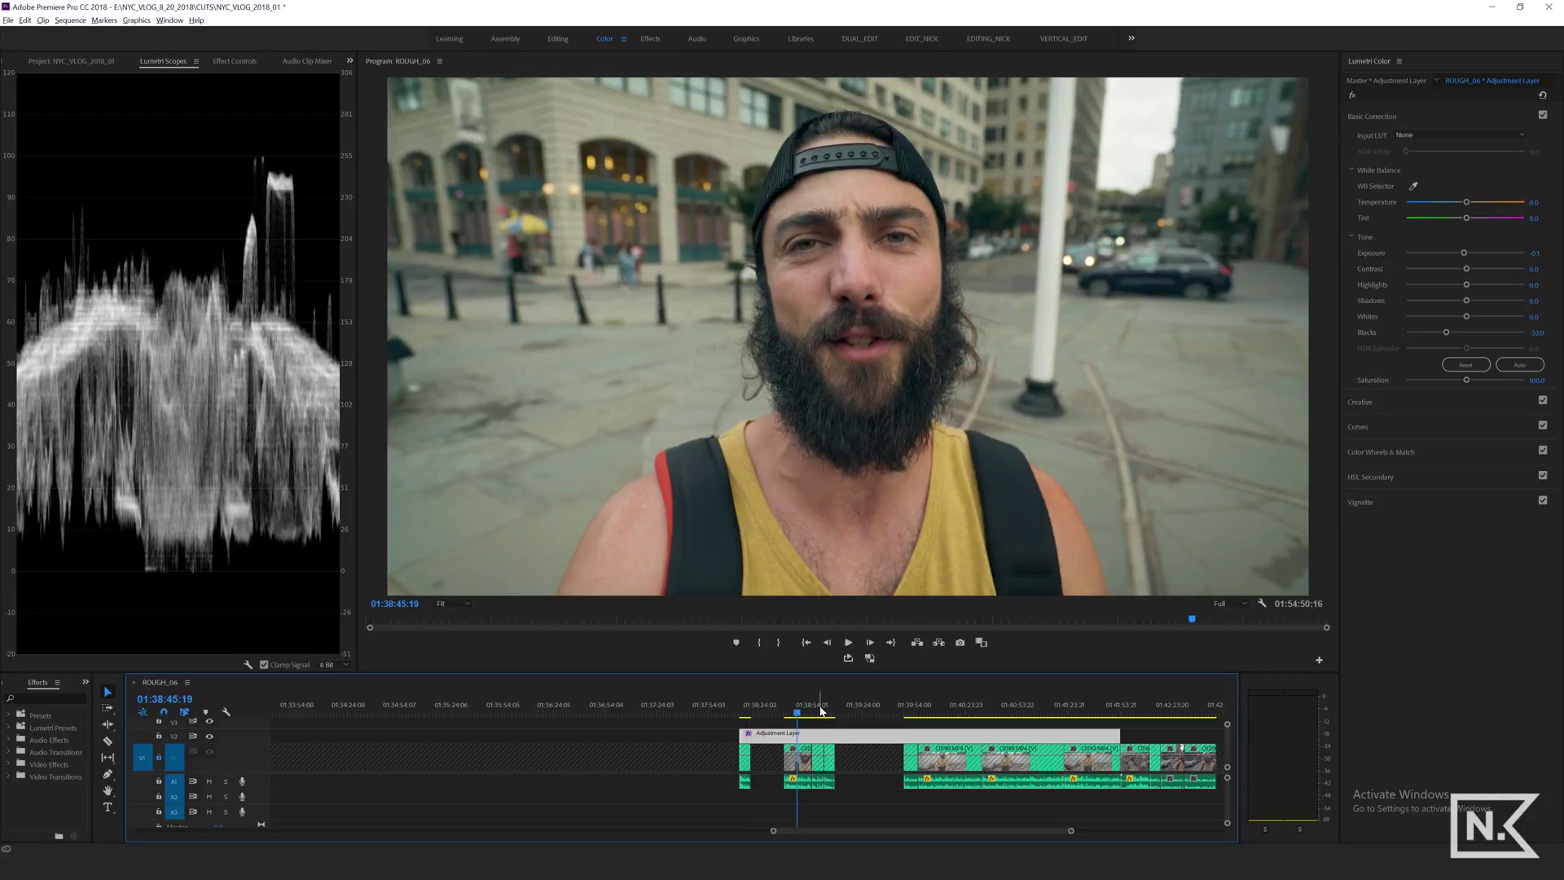
left_click(813, 711)
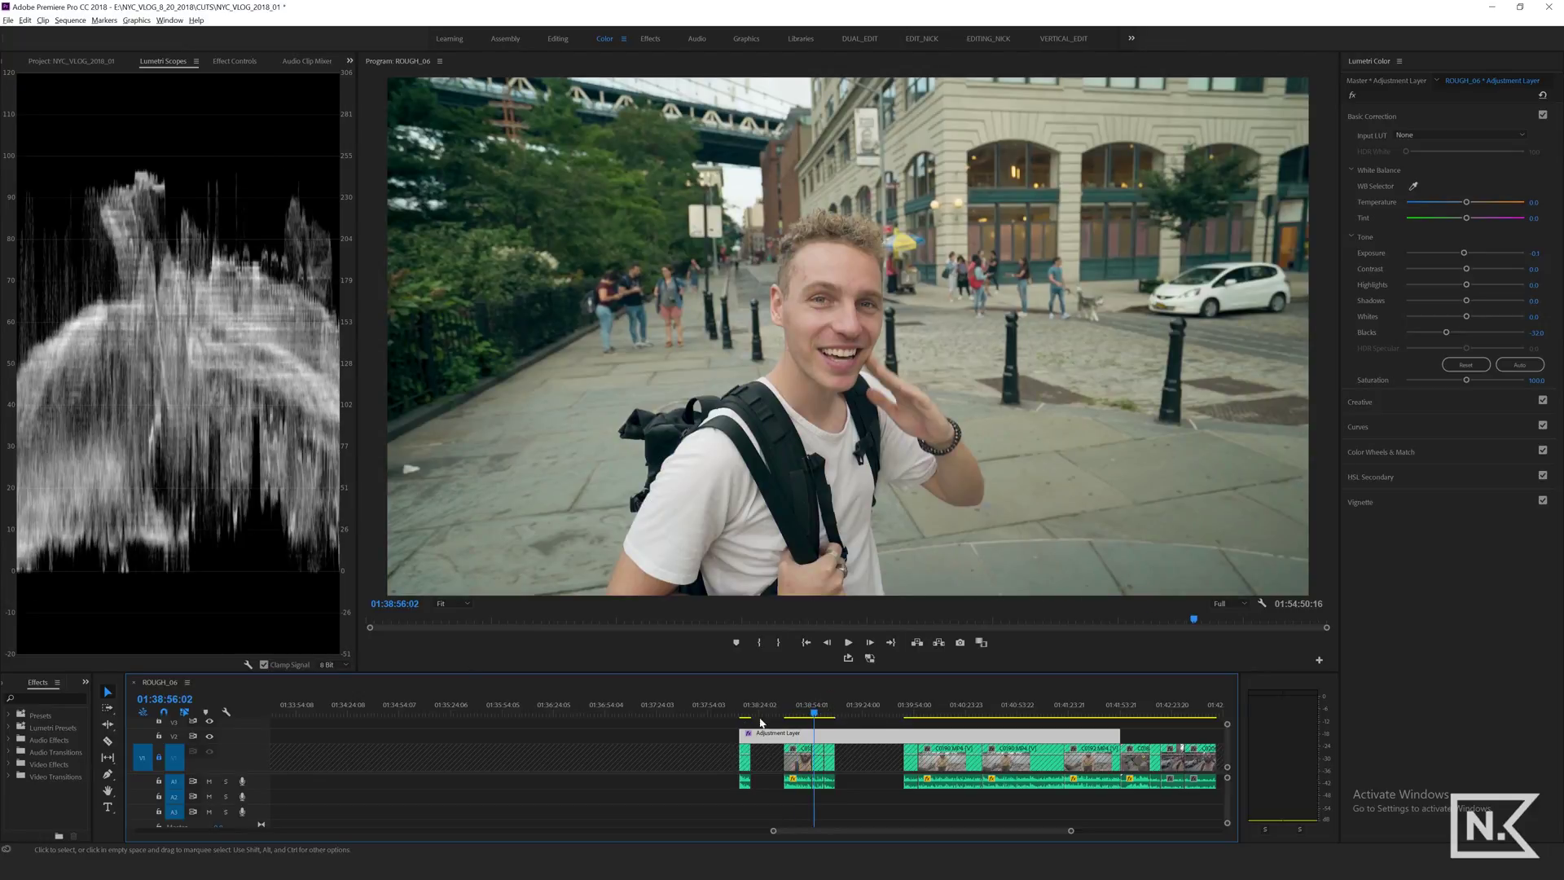
Split the adjustment layer at the start and end of the middle C0184.MP4 clip
key("equal")
key("equal")
key("equal")
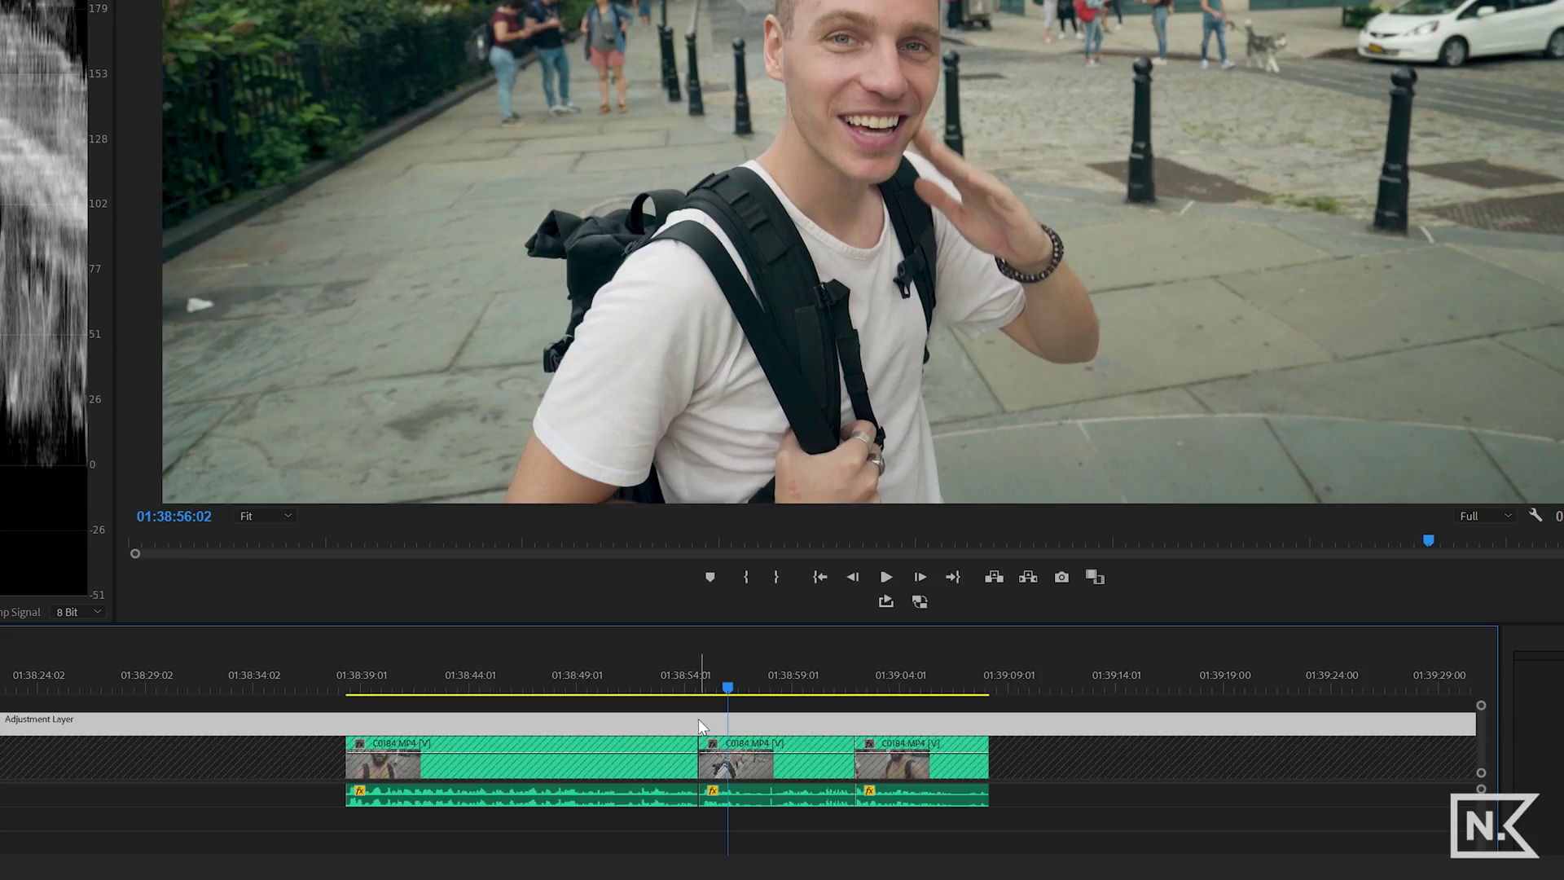
key("c")
left_click(728, 733)
left_click(827, 734)
key("v")
Raise the blacks close to zero on the middle adjustment layer segment and play back across the cut
left_click(740, 725)
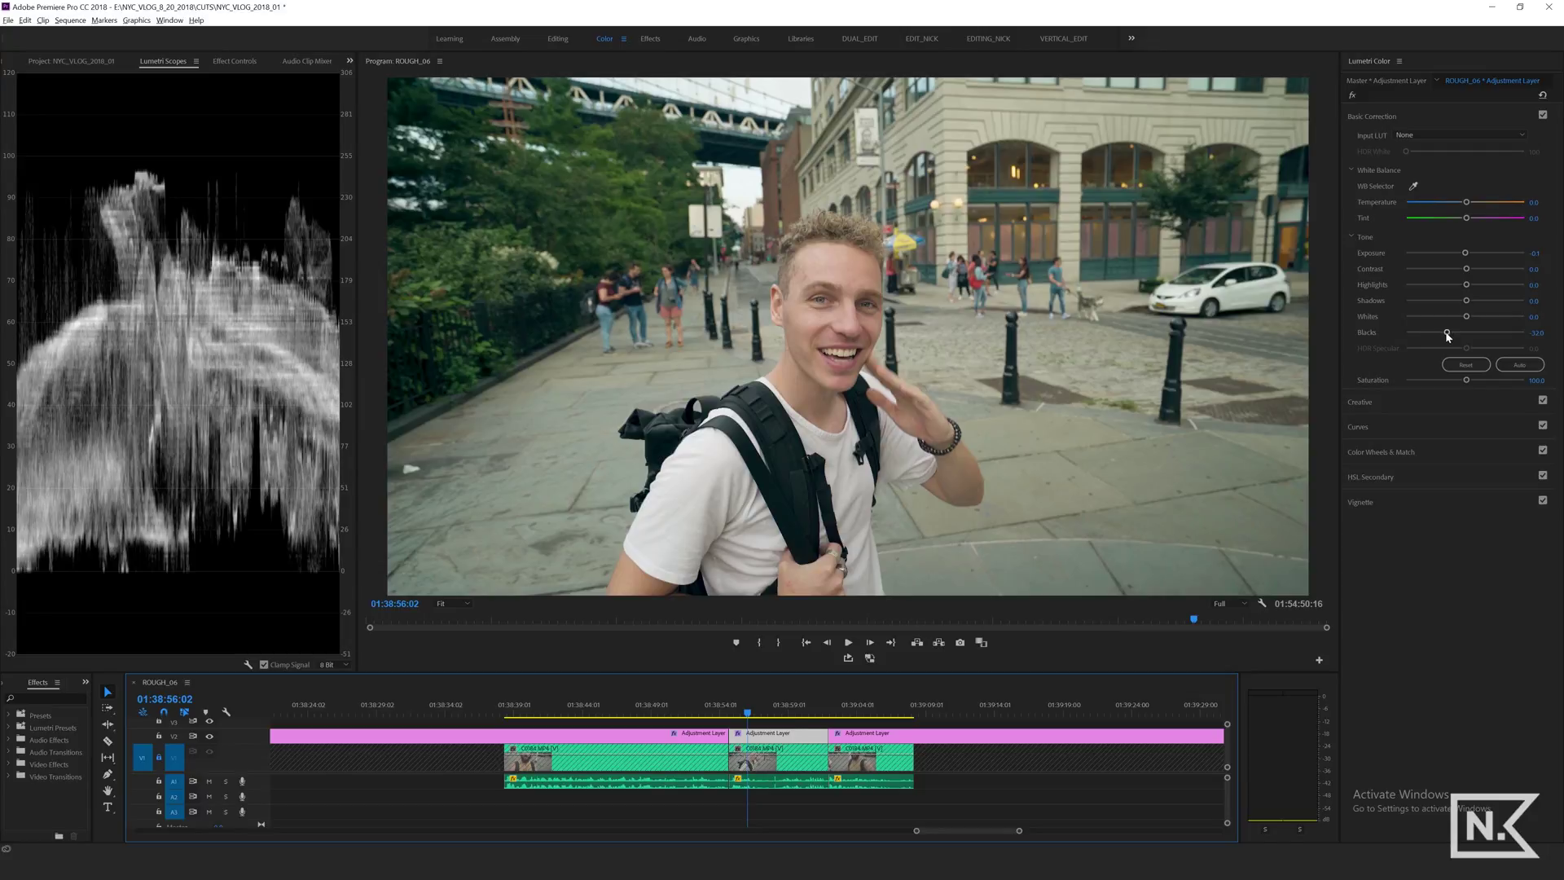
left_click_drag(1447, 334, 1462, 334)
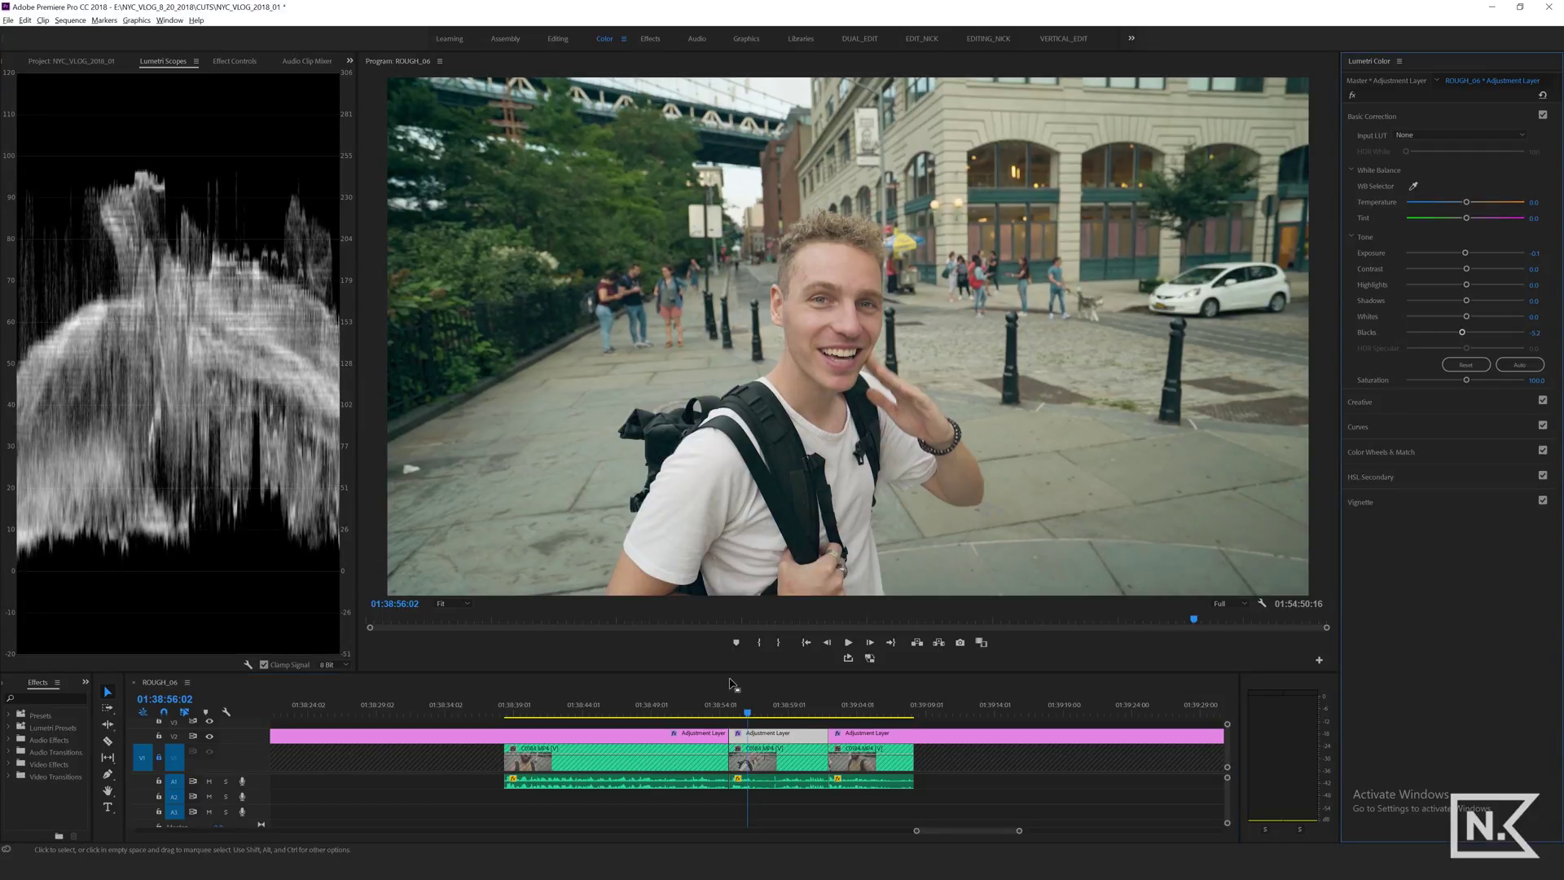
left_click(695, 711)
left_click_drag(697, 709, 746, 708)
key("space")
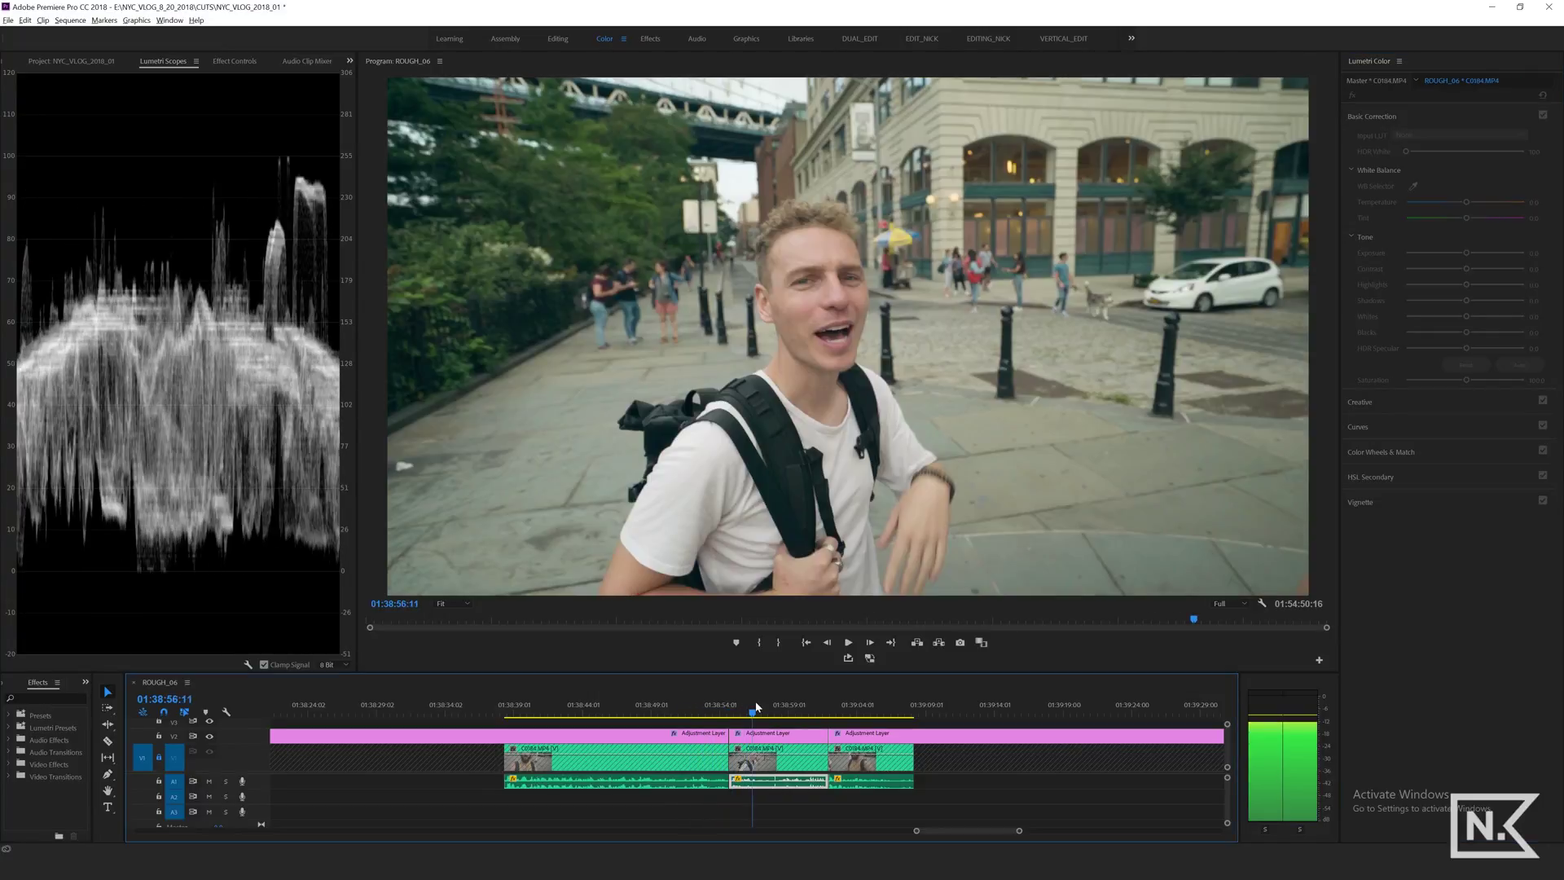
Raise the blacks close to zero on the adjustment layer segment over the first C0184.MP4 clip
left_click(686, 709)
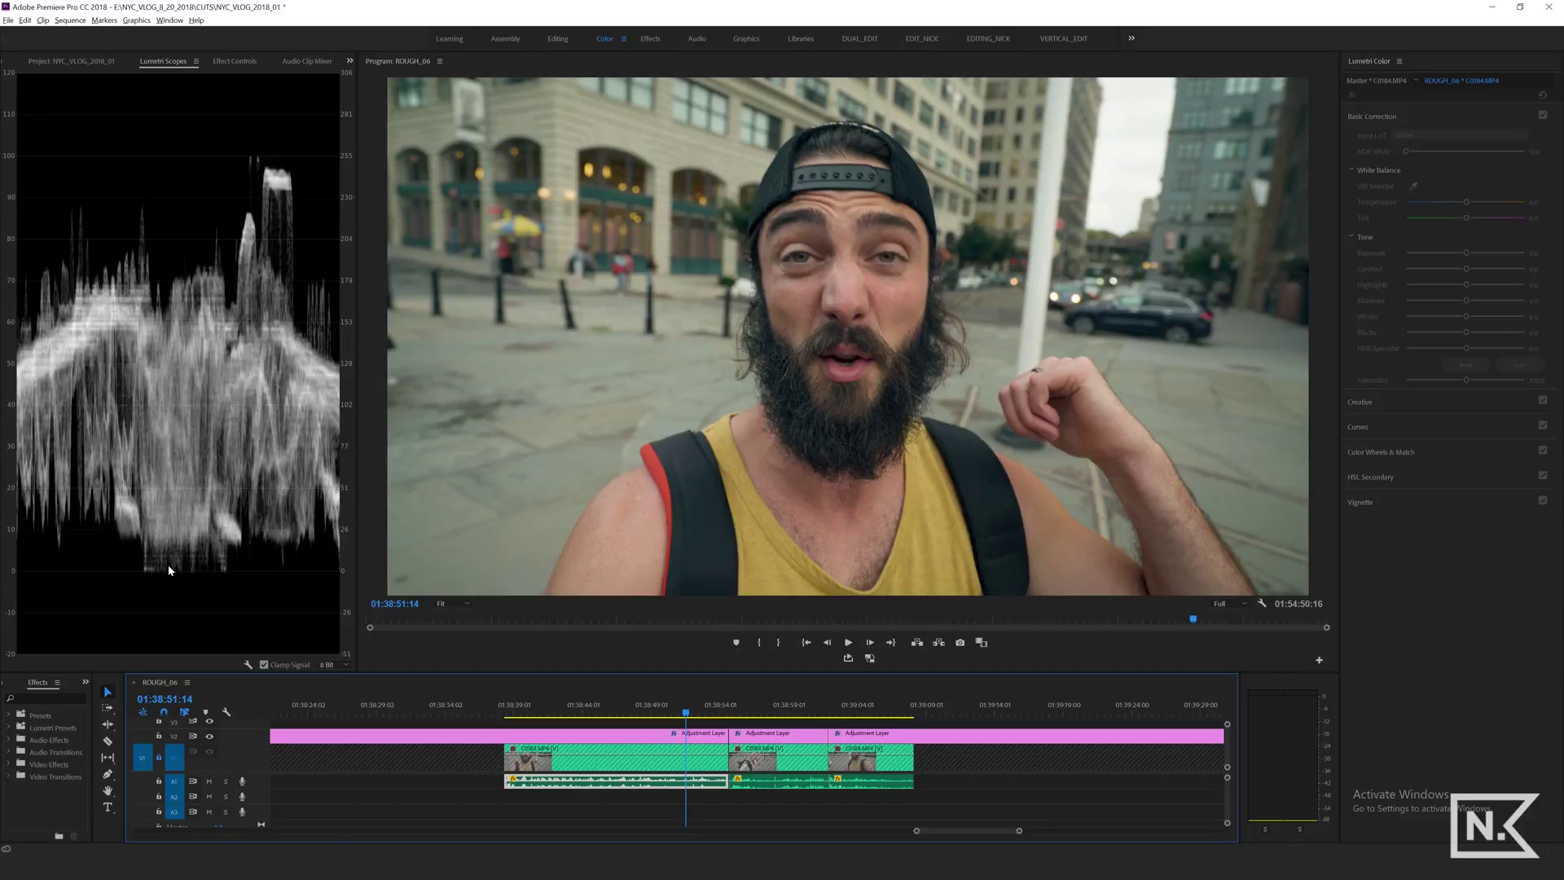
left_click(570, 736)
mouse_move(1466, 332)
left_mouse_down()
mouse_move(1449, 335)
mouse_move(1464, 330)
left_mouse_up()
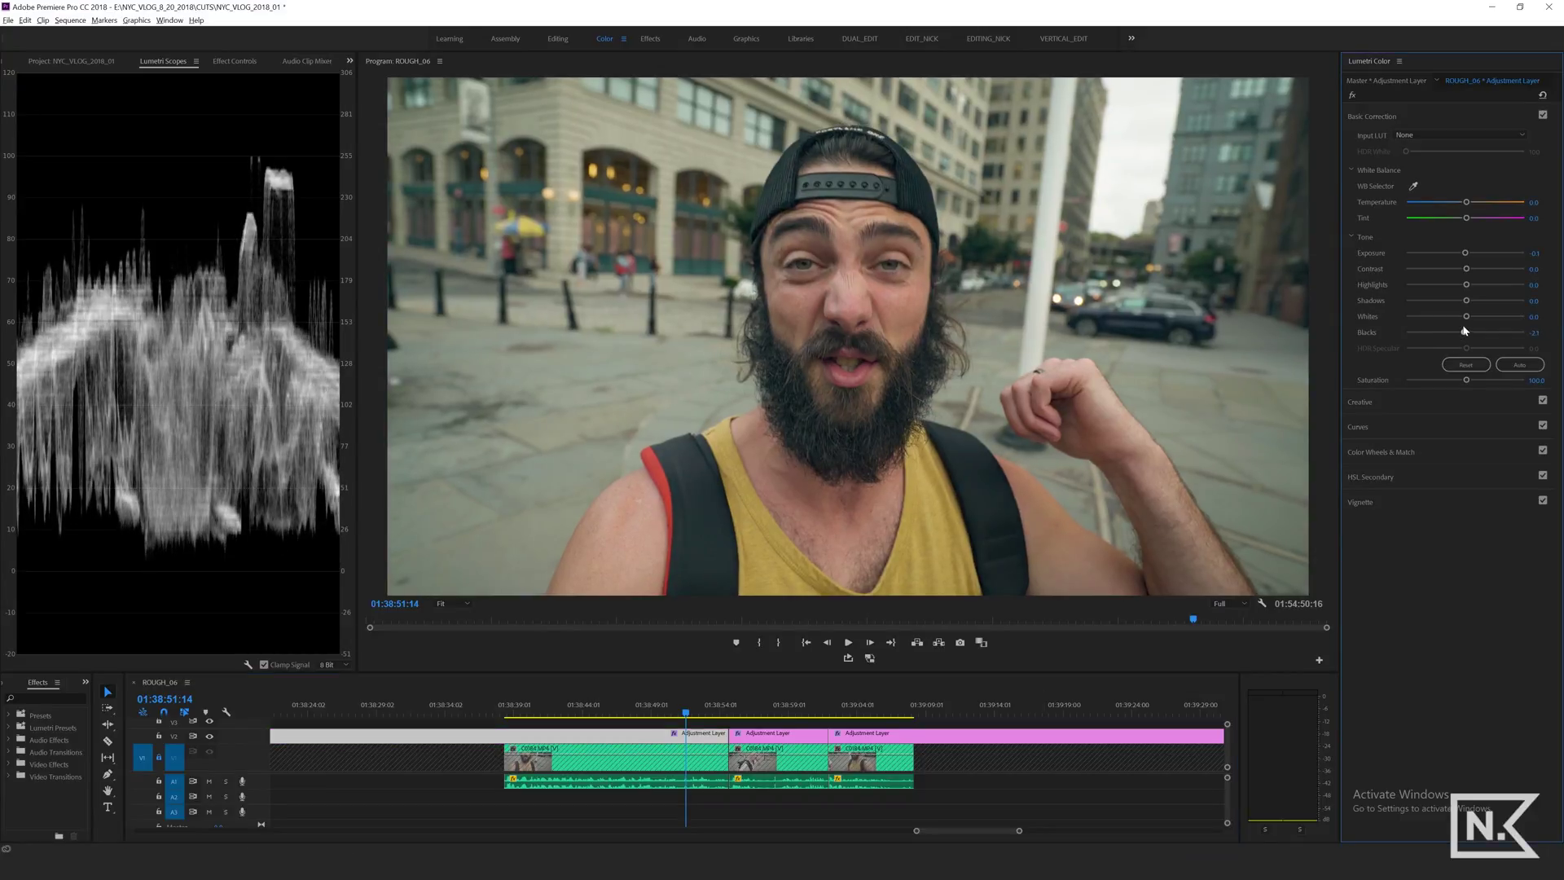
Raise the blacks close to zero on the adjustment layer segment over the last C0184.MP4 clip
left_click(880, 708)
left_click(1059, 735)
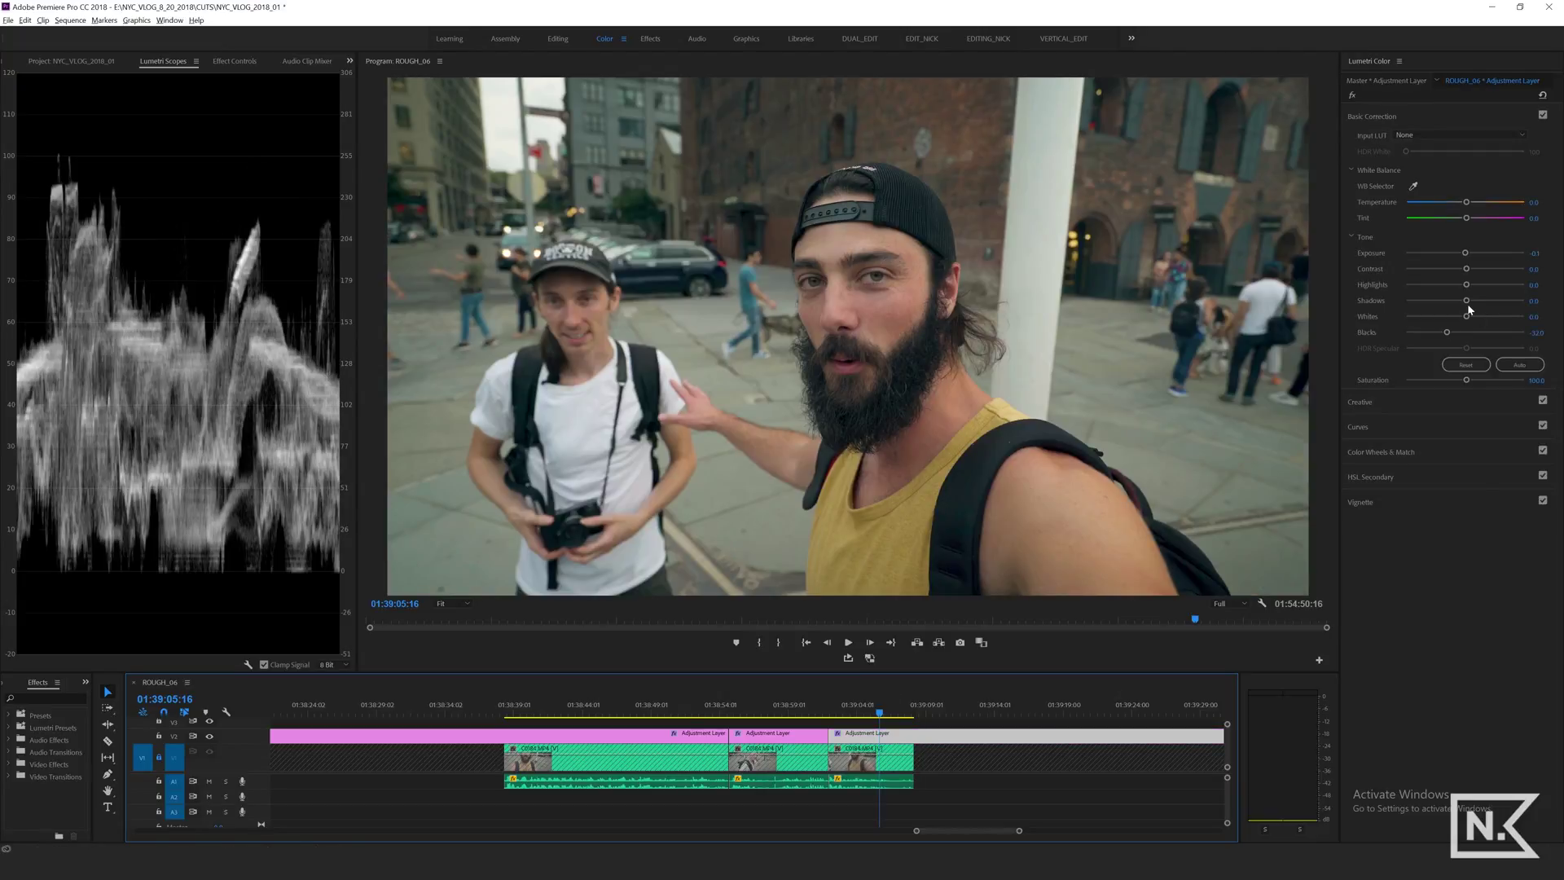
left_click_drag(1441, 334, 1463, 332)
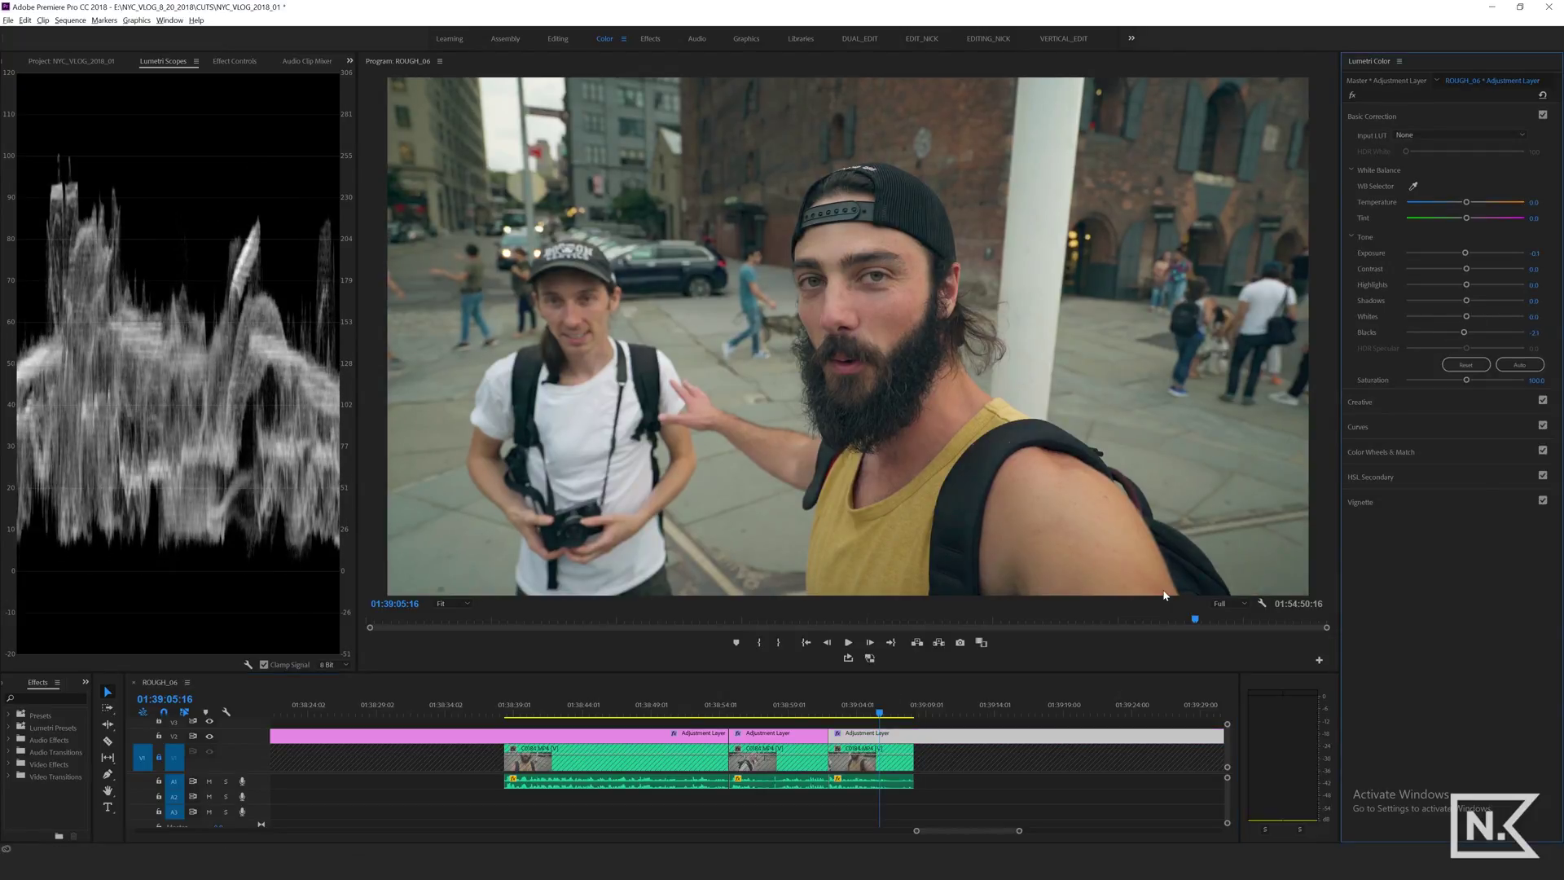
Split the adjustment layer at both ends of the seated riverside clip around 01:40:17:01
left_click(892, 709)
key("minus")
key("minus")
key("minus")
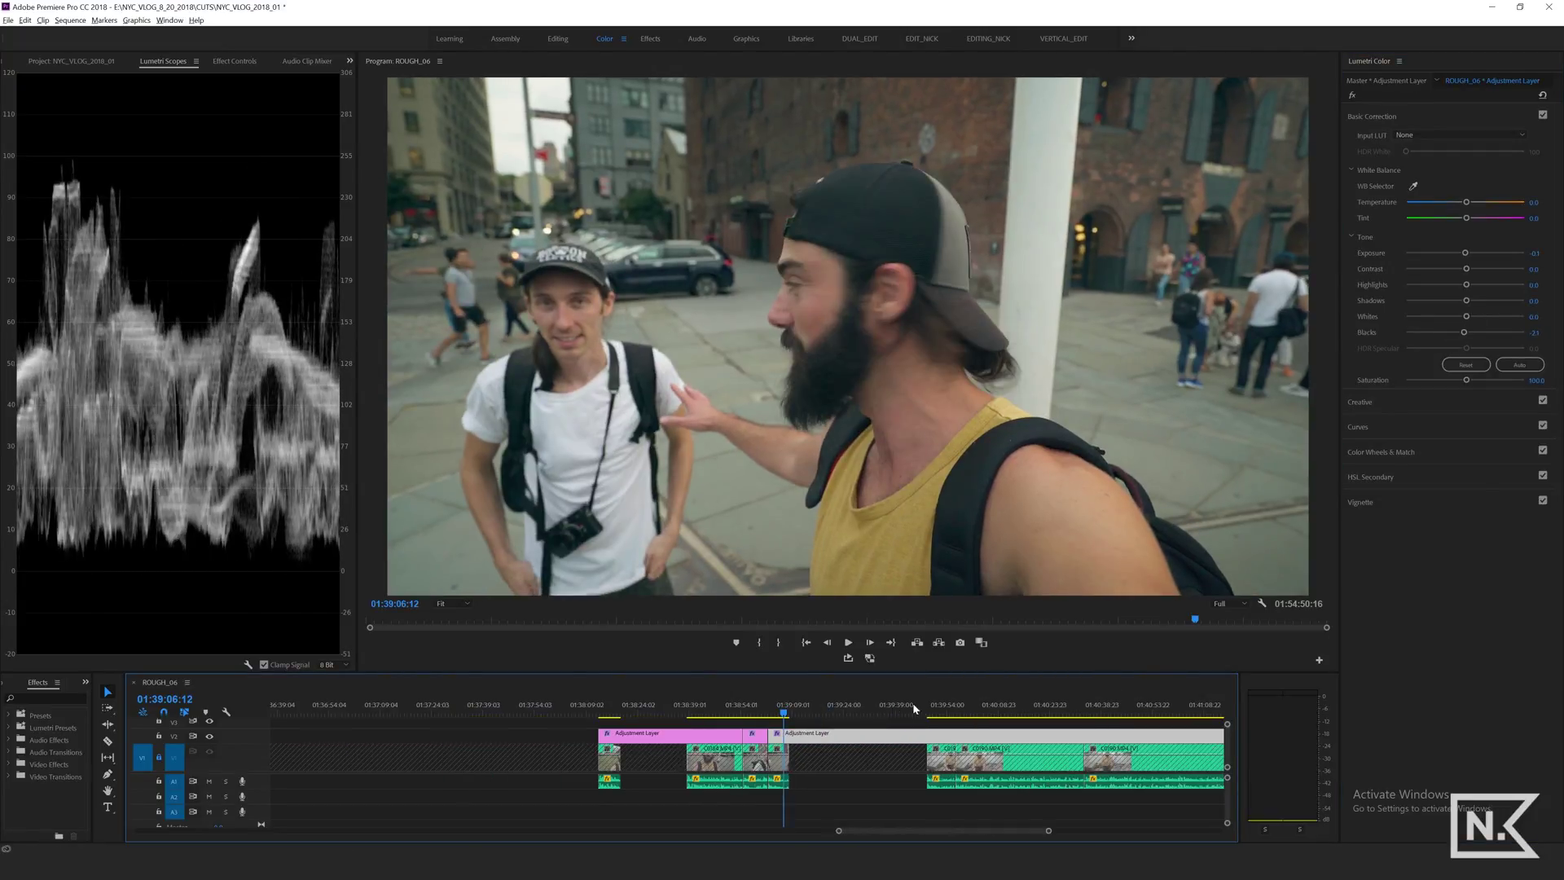
left_click(1025, 706)
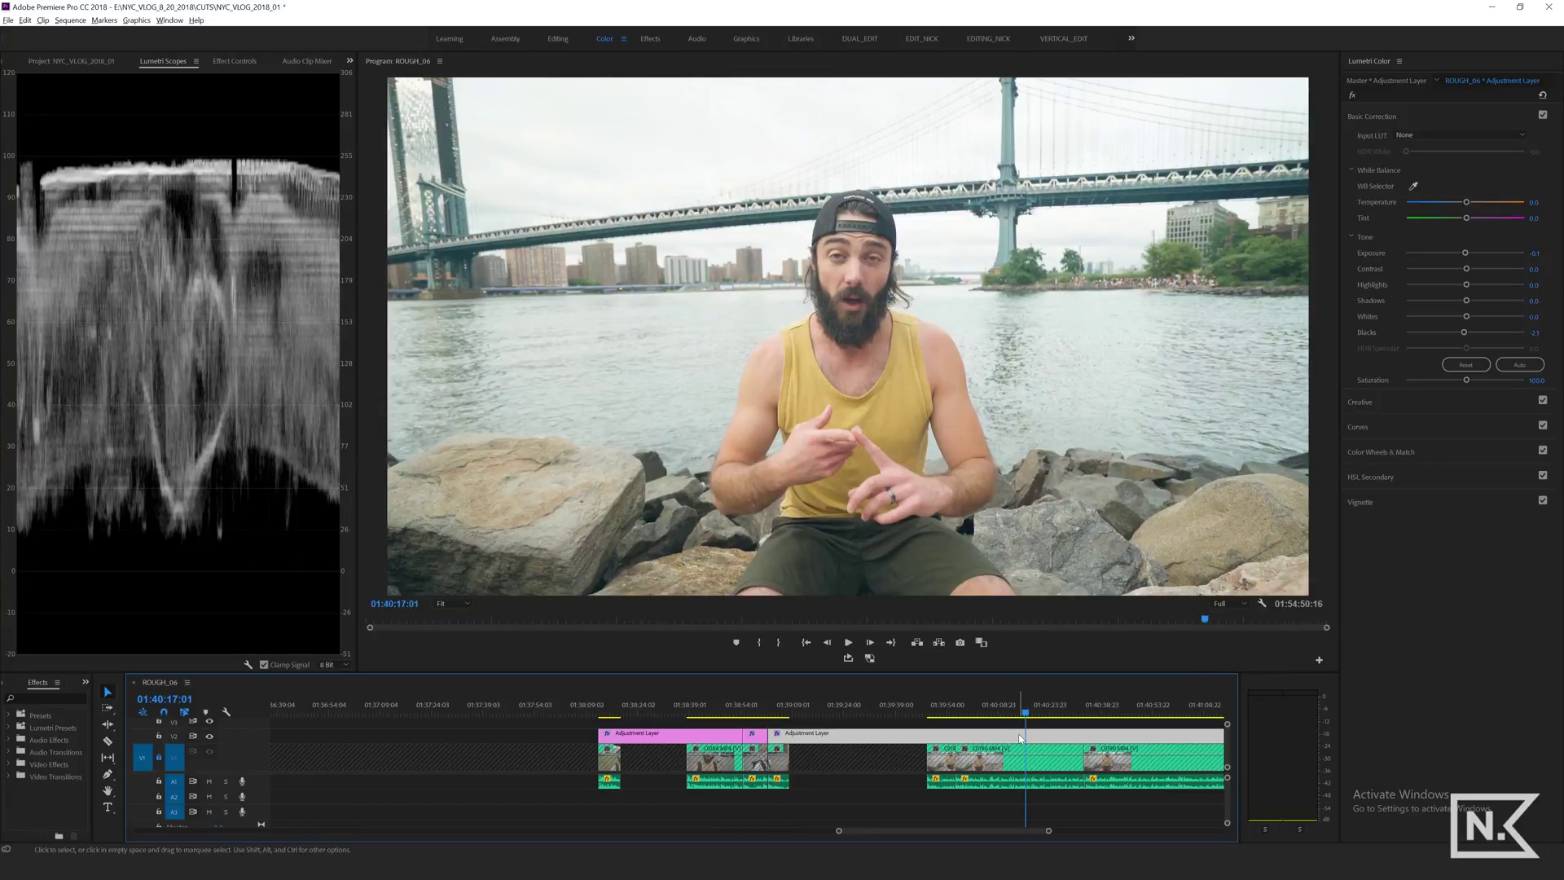
key("c")
left_click(955, 733)
left_click(1085, 733)
key("v")
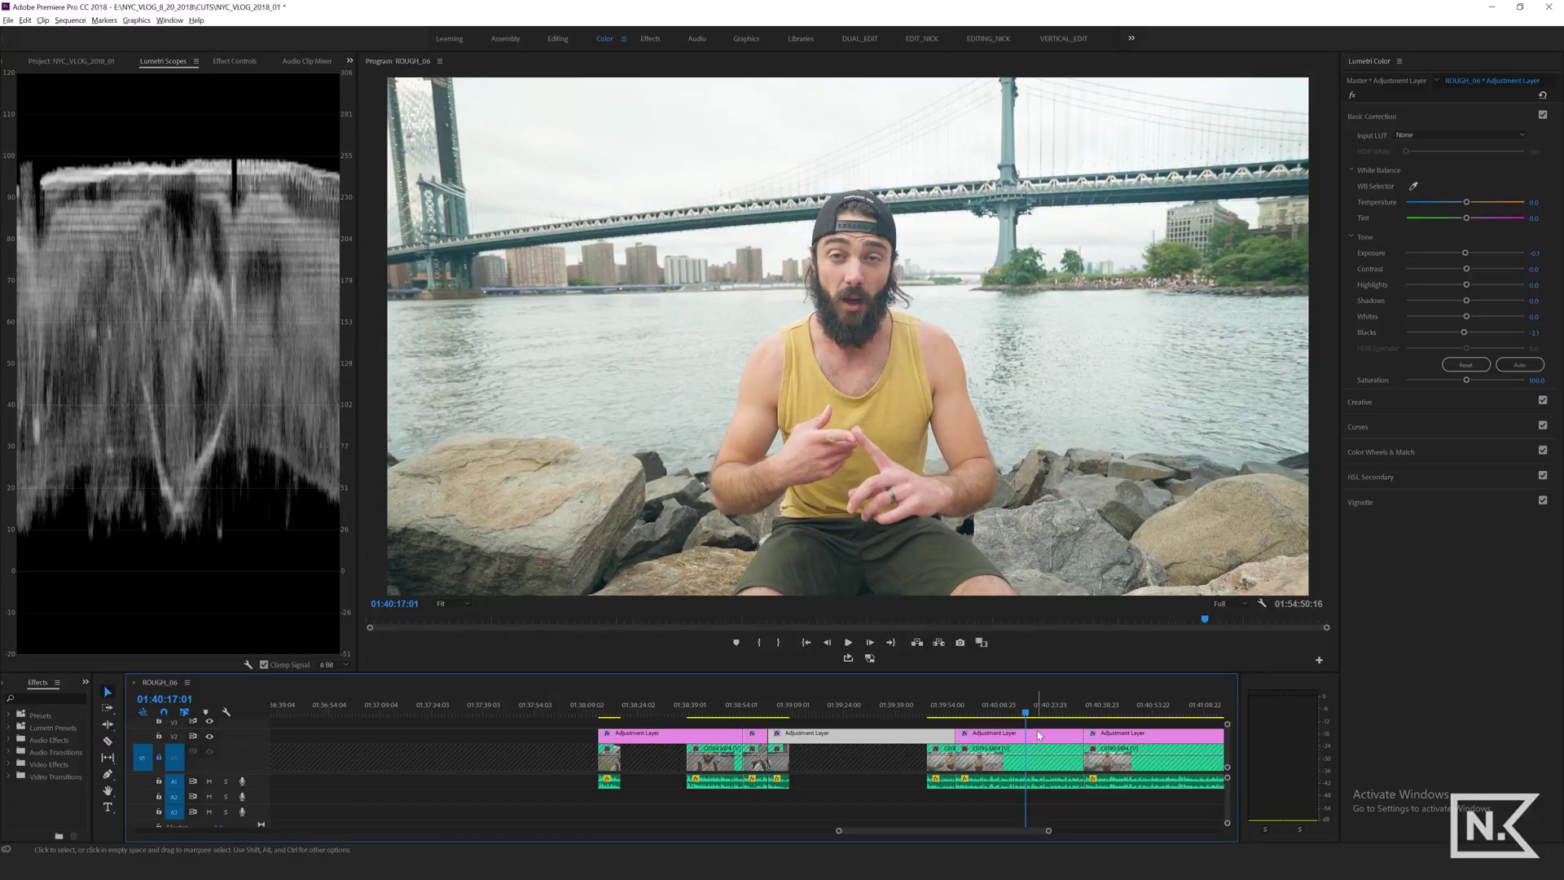
Lower the exposure to about -0.7 on the adjustment layer segment over the riverside clip
left_click(1026, 733)
left_click_drag(1465, 252, 1458, 254)
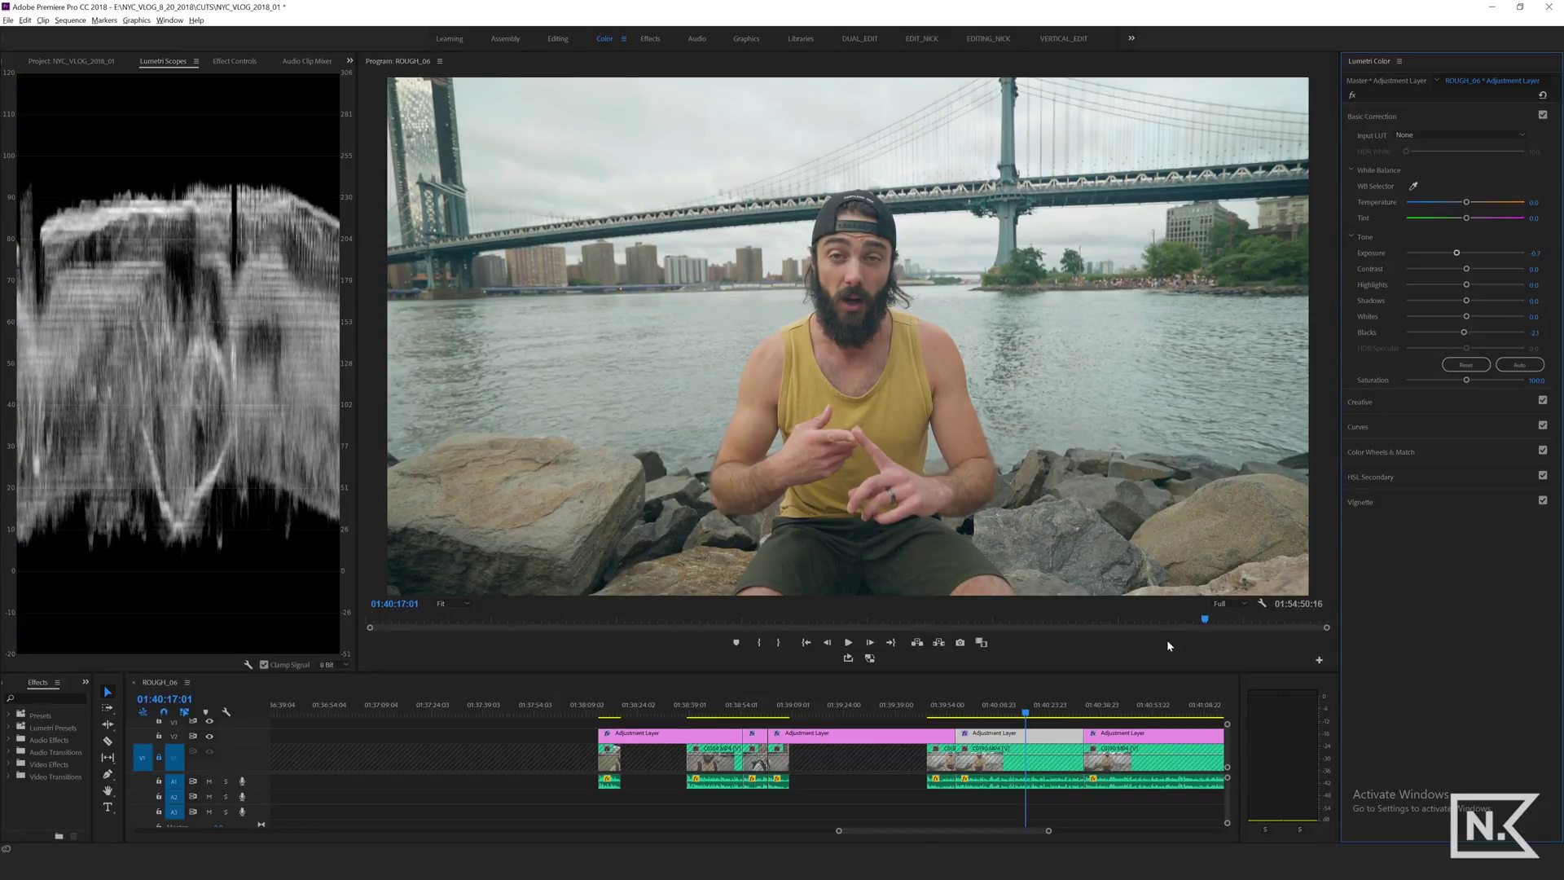